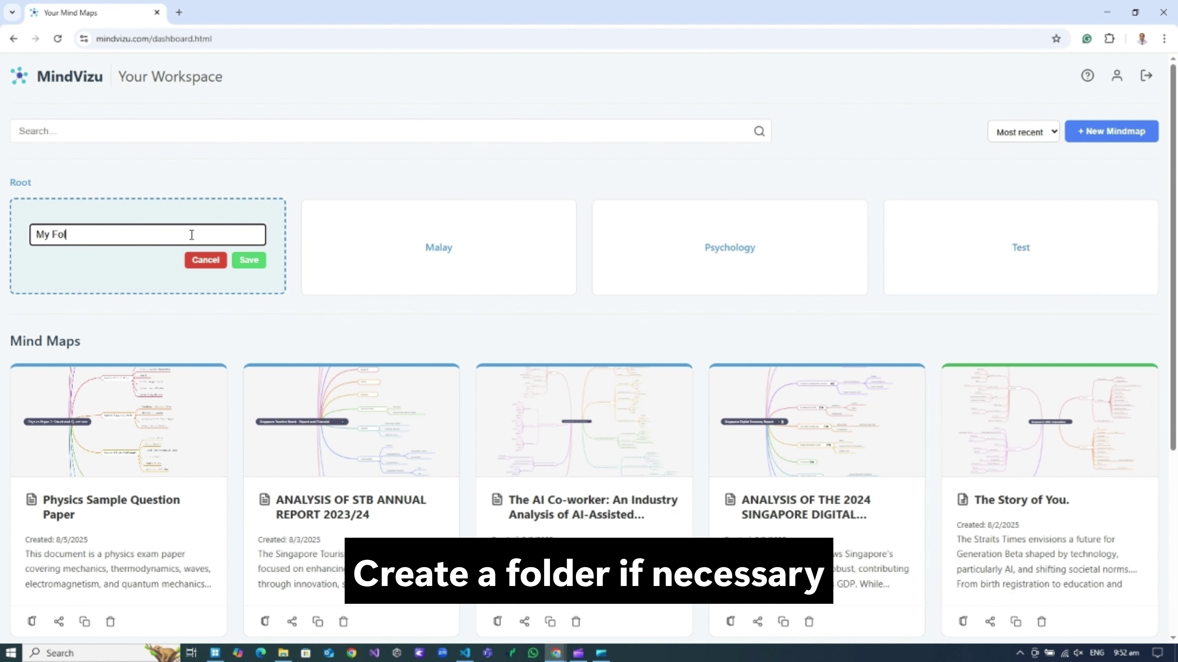
Save the new folder as 'My Folder' and open its empty folder card.
{"action": "left_click", "coordinate": [246, 260]}
{"action": "left_click", "coordinate": [350, 243]}
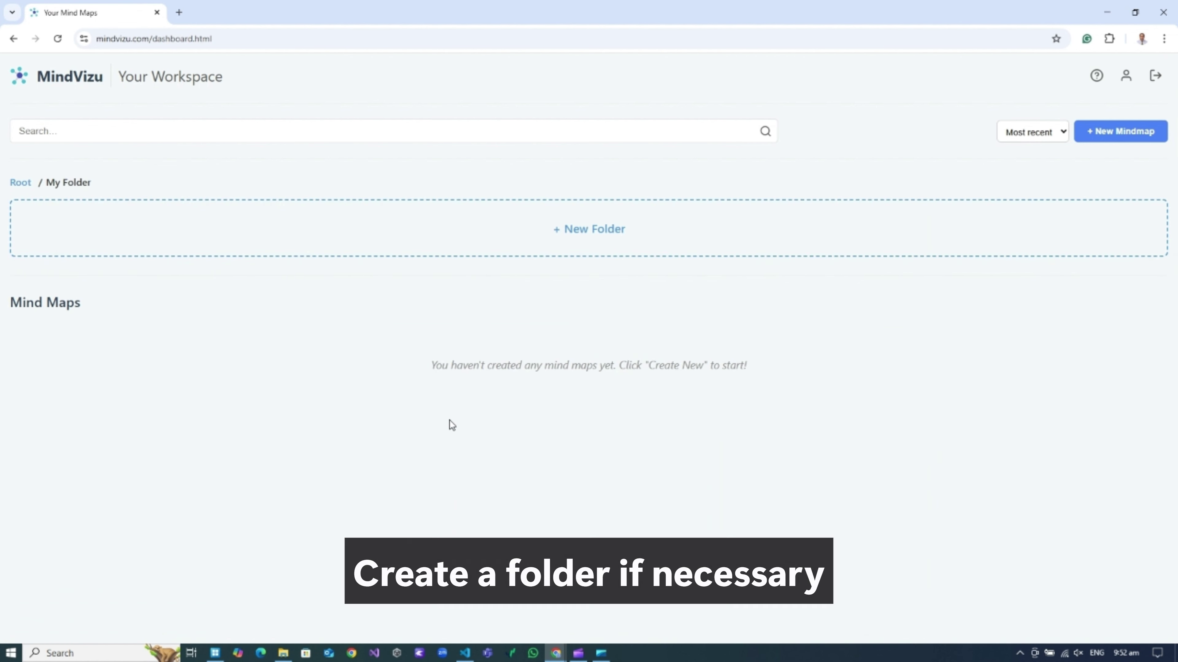
Create a mind map named 'Attention is all we need' generated from Attention_is_all_you_need.pdf.
{"action": "left_click", "coordinate": [1113, 136]}
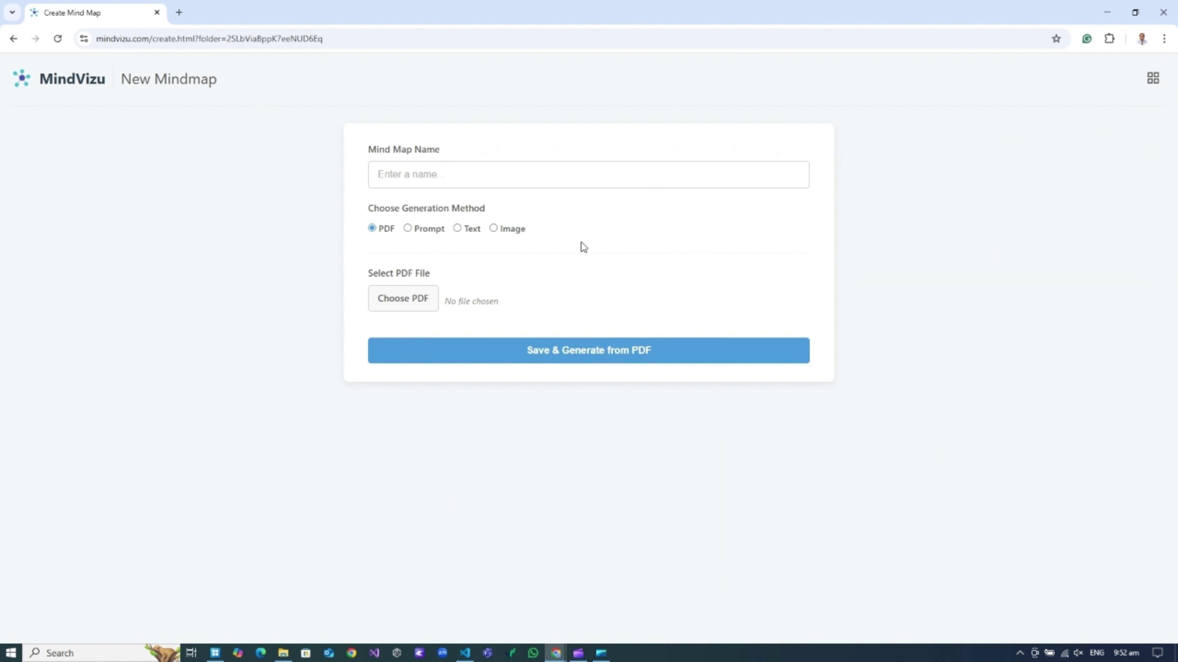
{"action": "left_click", "coordinate": [406, 175]}
{"action": "type", "text": "Atte"}
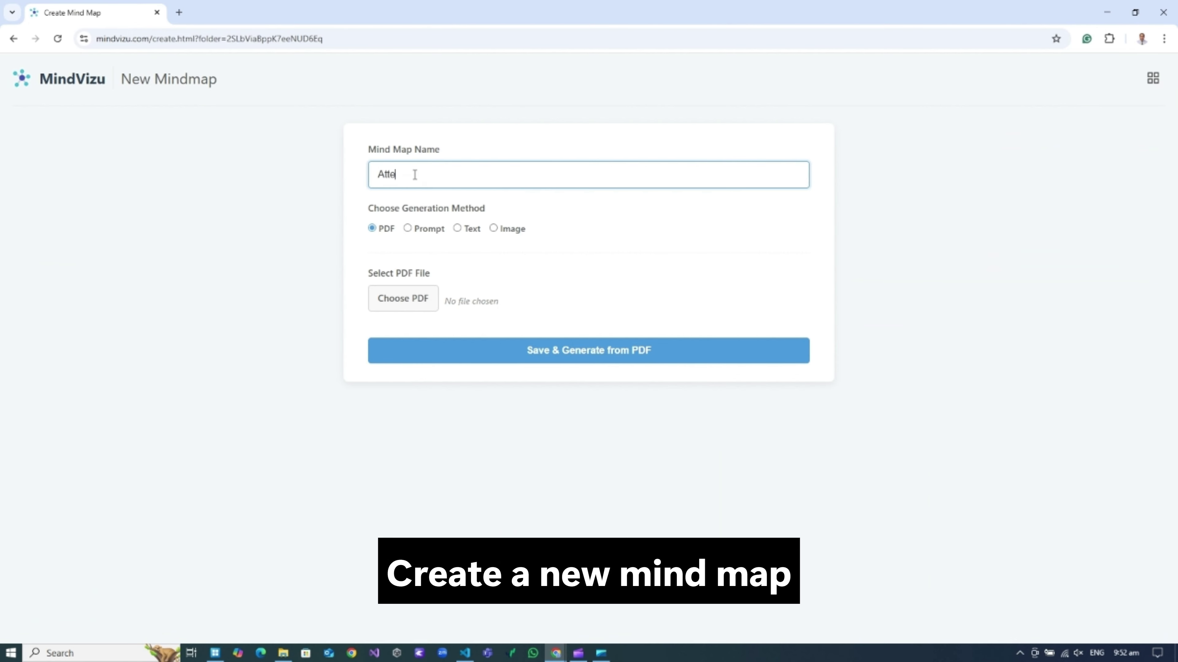
{"action": "type", "text": "ntion is all we need"}
{"action": "left_click", "coordinate": [385, 300]}
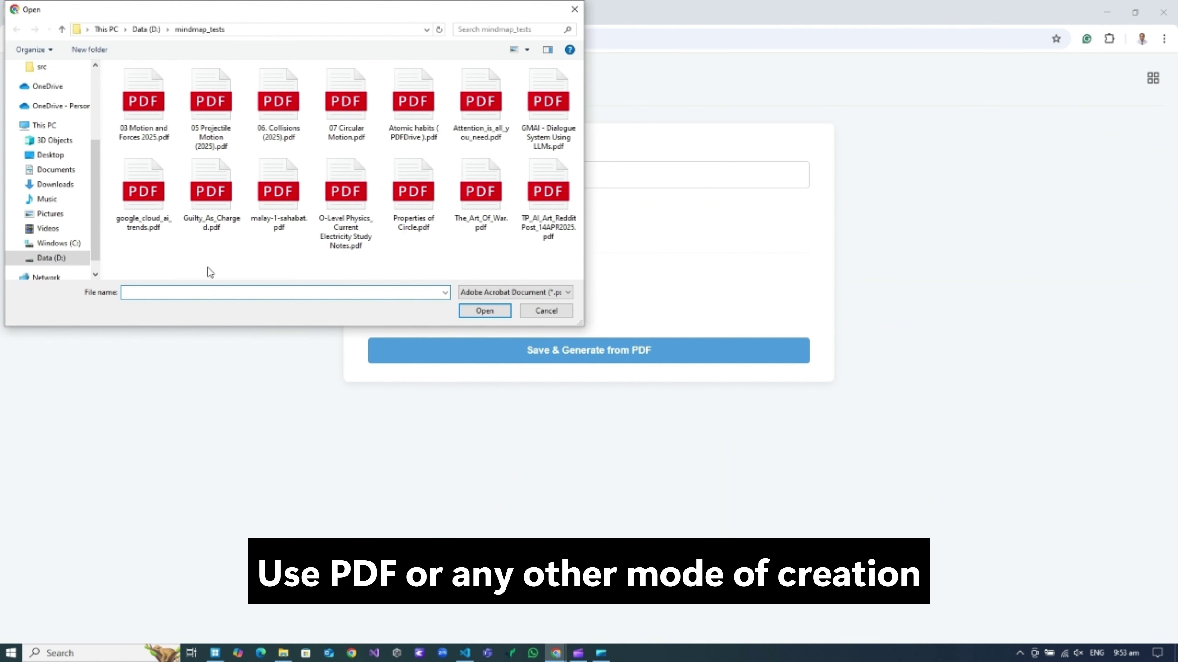
{"action": "left_click", "coordinate": [480, 105]}
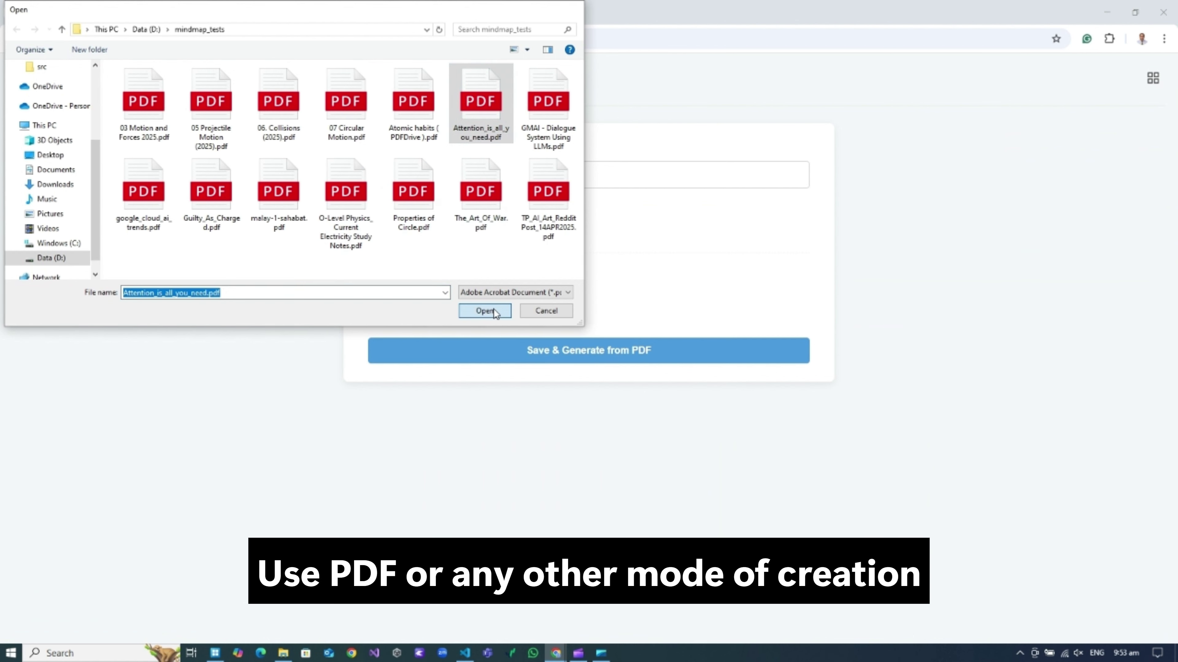
{"action": "left_click", "coordinate": [485, 311]}
{"action": "left_click", "coordinate": [651, 365]}
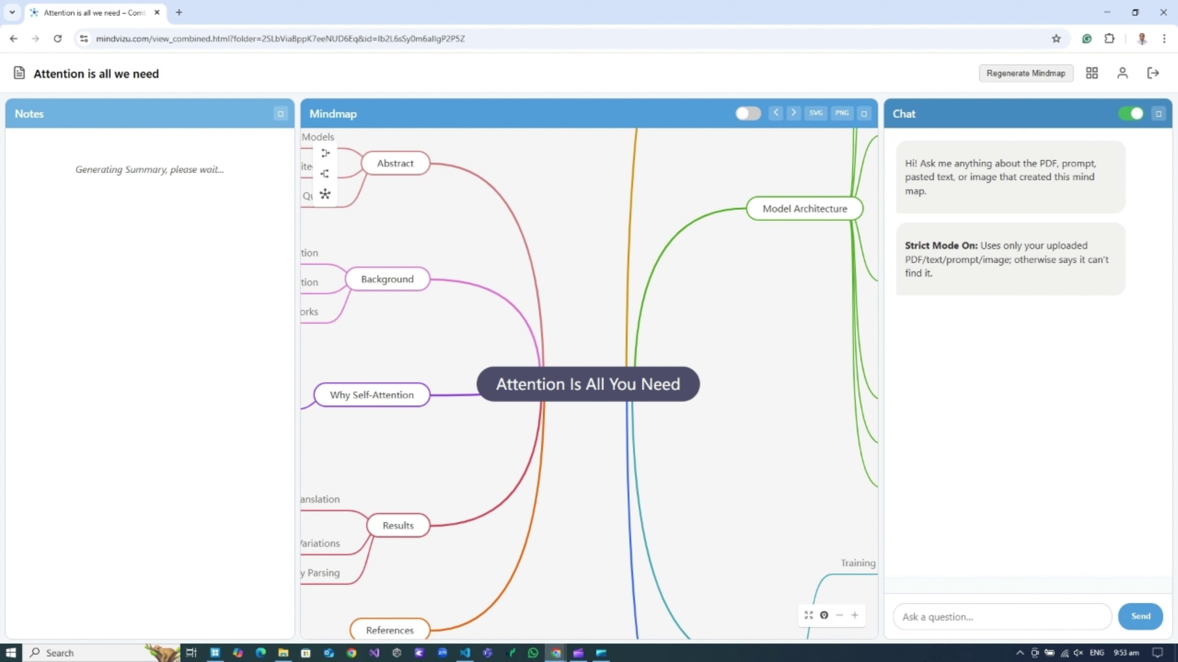
Collapse the RNN Limitations, Encoder, Decoder, Multi-Head, Scaled Dot-Product and Applications of Attention branches.
{"action": "left_click", "coordinate": [839, 616]}
{"action": "left_click", "coordinate": [840, 616]}
{"action": "left_click_drag", "start_coordinate": [718, 365], "coordinate": [478, 468]}
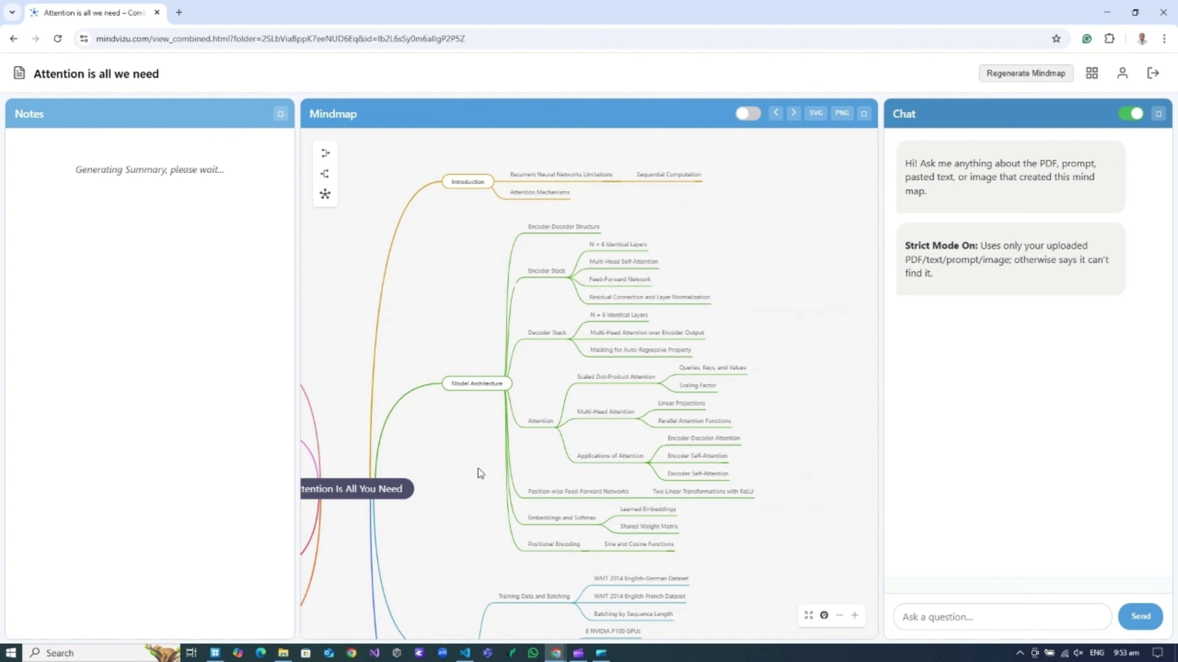
{"action": "left_click", "coordinate": [854, 616]}
{"action": "left_click_drag", "start_coordinate": [463, 217], "coordinate": [409, 361]}
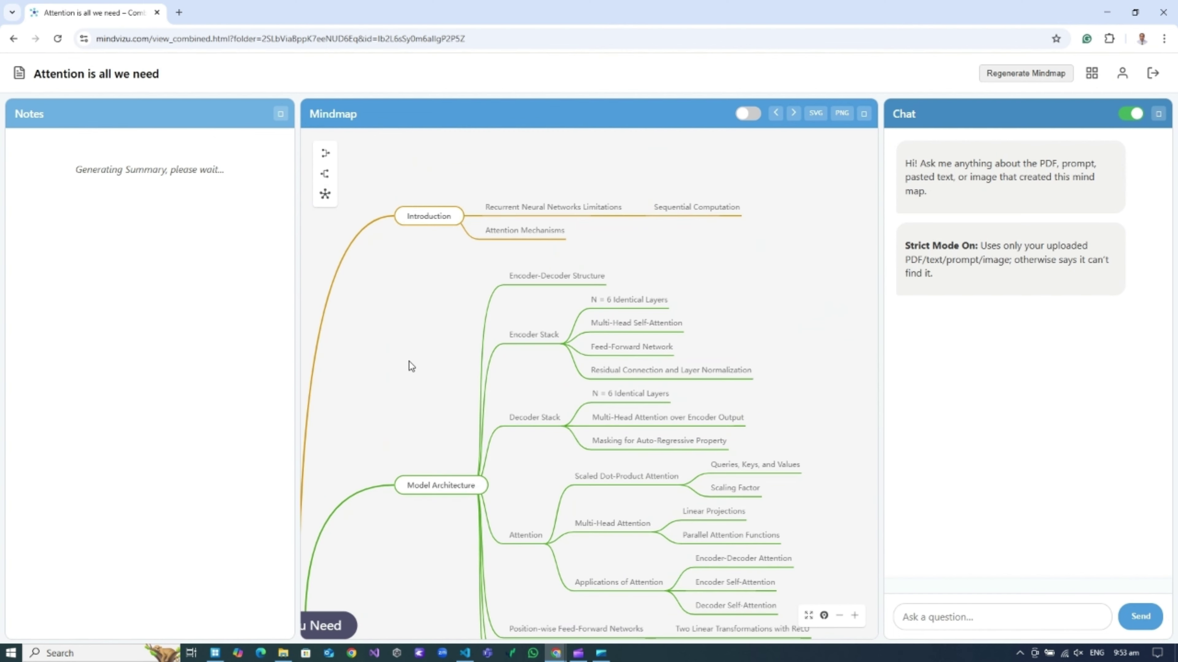
{"action": "left_click", "coordinate": [629, 216]}
{"action": "left_click", "coordinate": [565, 344]}
{"action": "left_click", "coordinate": [565, 426]}
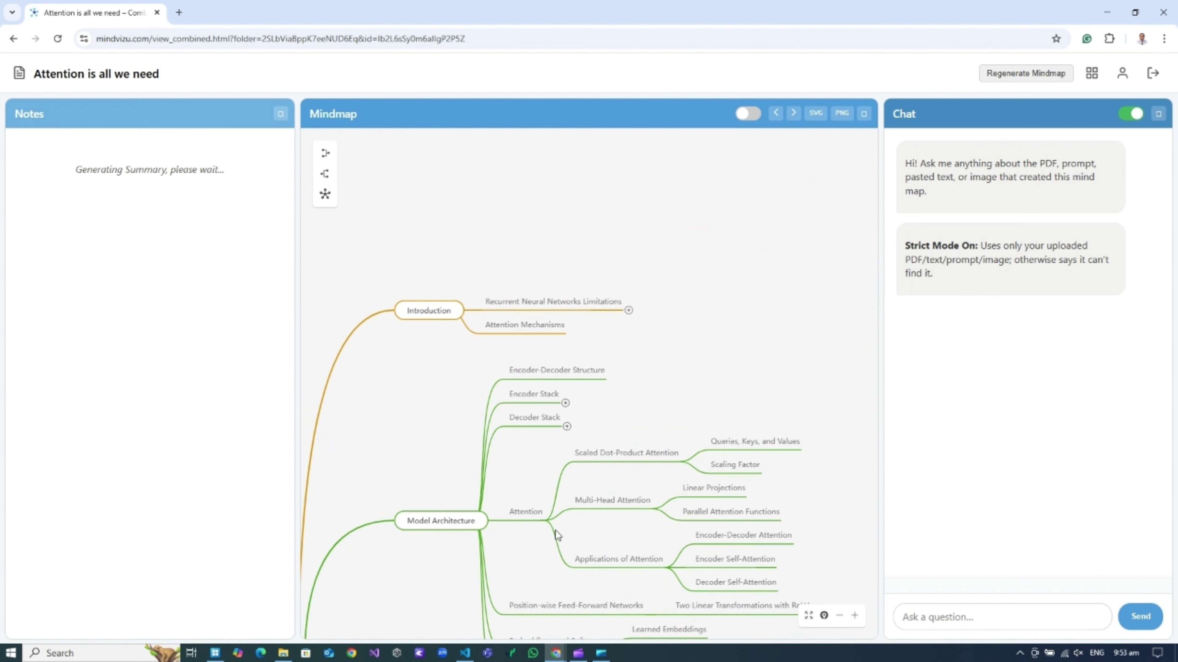
{"action": "left_click", "coordinate": [655, 515]}
{"action": "left_click", "coordinate": [683, 481]}
{"action": "left_click", "coordinate": [669, 545]}
Collapse the Training Data and Batching branch.
{"action": "left_click_drag", "start_coordinate": [716, 440], "coordinate": [723, 245]}
{"action": "left_click_drag", "start_coordinate": [817, 465], "coordinate": [832, 370]}
{"action": "left_click_drag", "start_coordinate": [759, 540], "coordinate": [792, 423]}
{"action": "left_click", "coordinate": [615, 362]}
Try the right-side and left-side layouts, then spread branches on both sides again.
{"action": "left_click_drag", "start_coordinate": [423, 280], "coordinate": [700, 466]}
{"action": "left_click_drag", "start_coordinate": [534, 287], "coordinate": [591, 246]}
{"action": "left_click", "coordinate": [324, 174]}
{"action": "left_click_drag", "start_coordinate": [829, 177], "coordinate": [545, 401]}
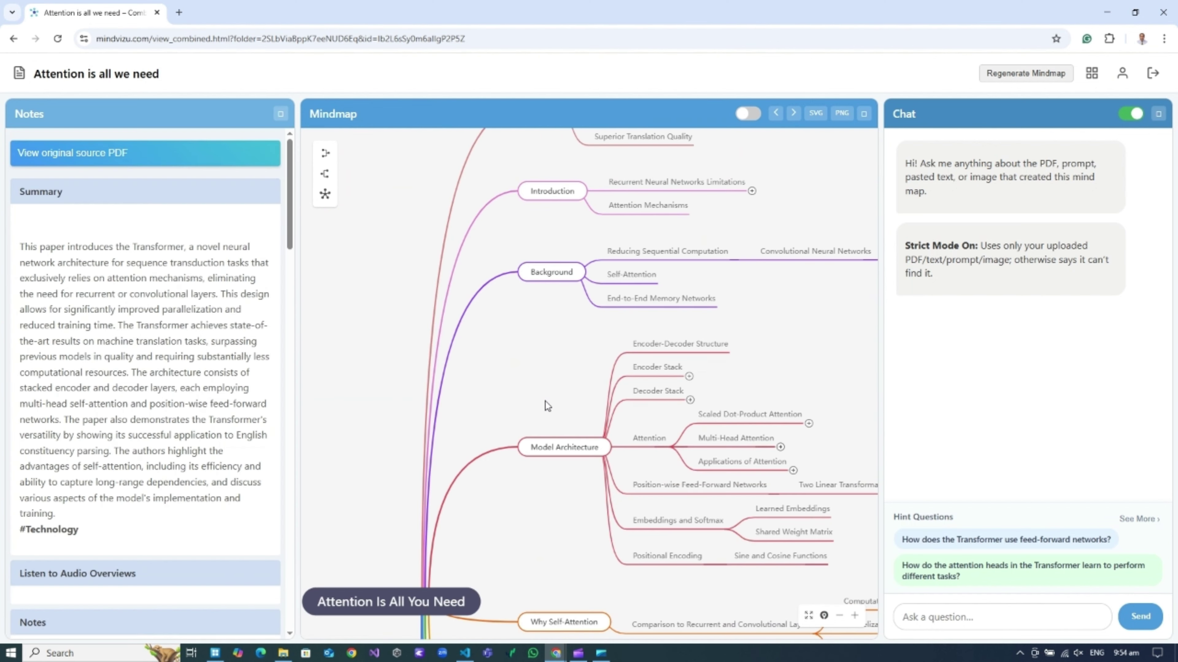
{"action": "left_click_drag", "start_coordinate": [539, 552], "coordinate": [533, 278]}
{"action": "left_click_drag", "start_coordinate": [535, 493], "coordinate": [599, 237]}
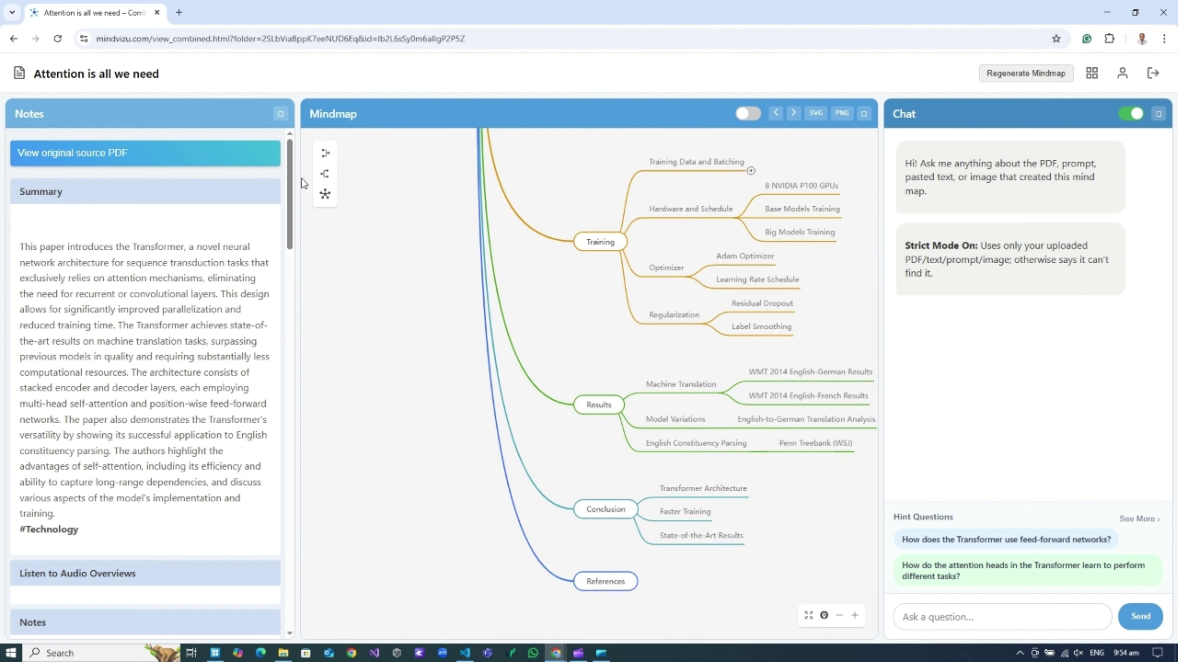
{"action": "left_click", "coordinate": [328, 159]}
{"action": "left_click_drag", "start_coordinate": [660, 348], "coordinate": [842, 416]}
{"action": "left_click", "coordinate": [325, 194]}
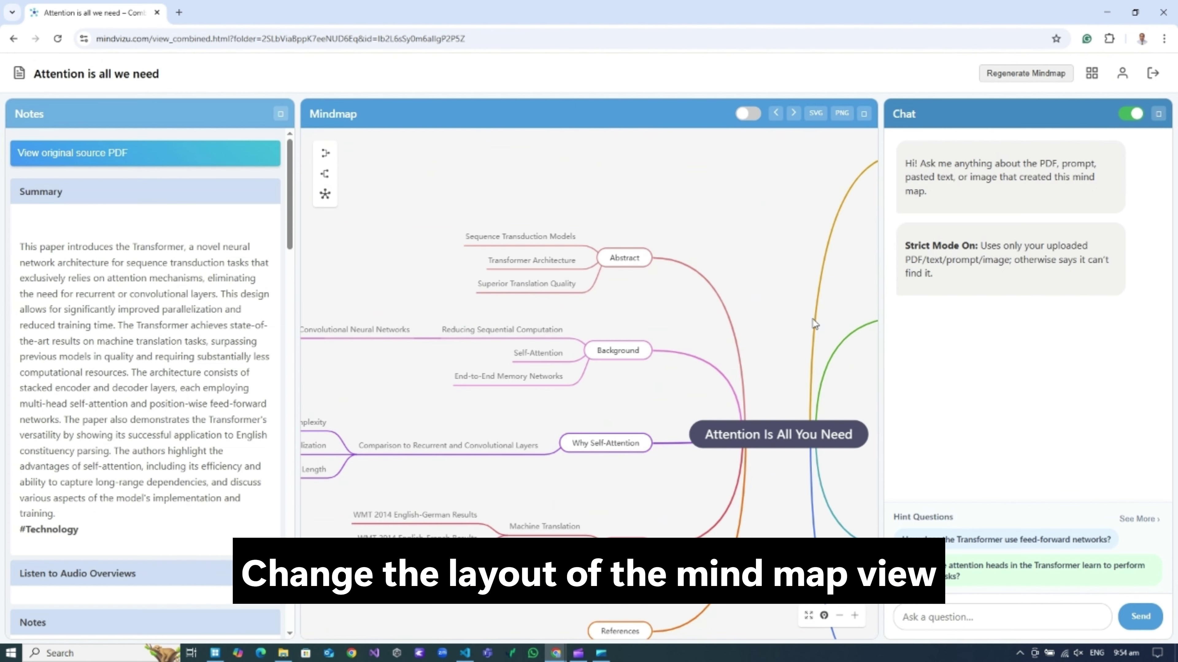
Adjust the zoom and export the mind map as an SVG file.
{"action": "left_click", "coordinate": [839, 615]}
{"action": "left_click", "coordinate": [839, 616]}
{"action": "left_click_drag", "start_coordinate": [706, 529], "coordinate": [685, 537]}
{"action": "left_click", "coordinate": [854, 616]}
{"action": "left_click", "coordinate": [854, 616]}
{"action": "left_click", "coordinate": [854, 616]}
{"action": "left_click_drag", "start_coordinate": [710, 395], "coordinate": [717, 393]}
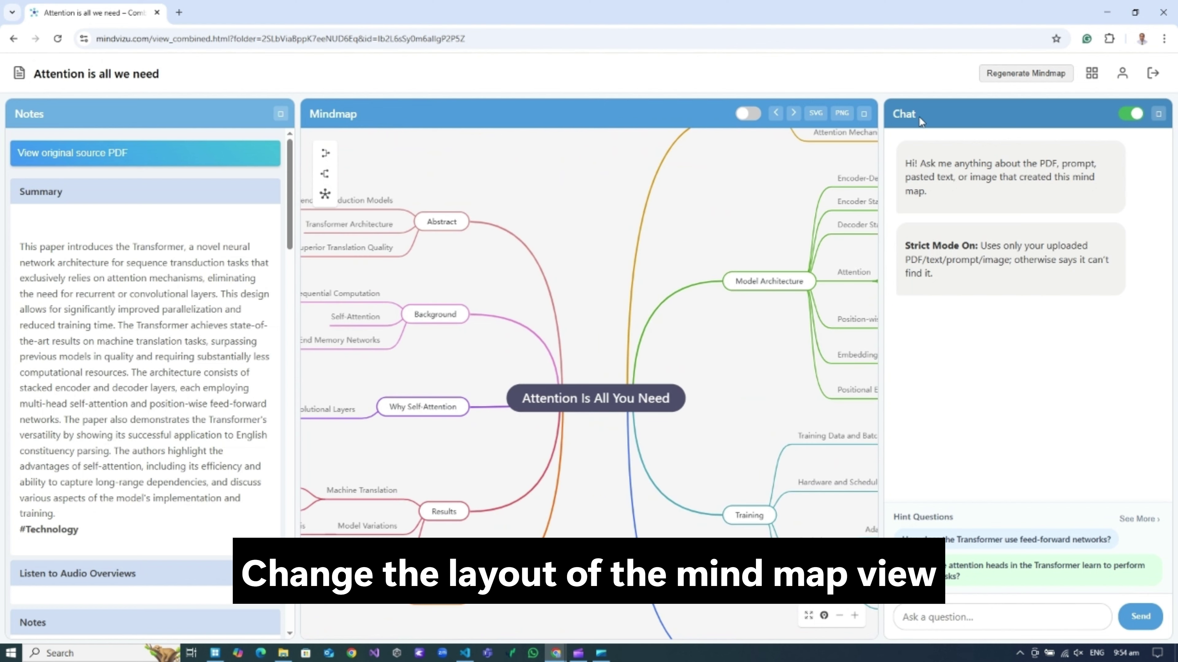
{"action": "left_click", "coordinate": [816, 113]}
Inspect the exported SVG in its browser tab, then close that tab.
{"action": "left_click", "coordinate": [1033, 73]}
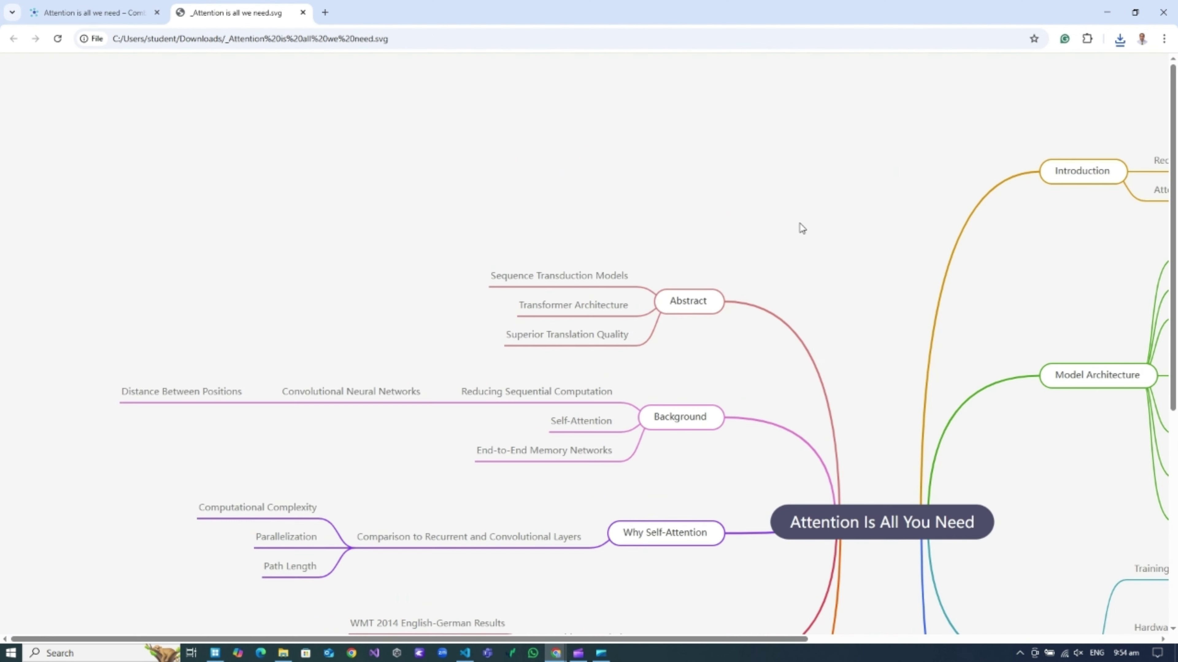
{"action": "scroll", "coordinate": [738, 324], "scroll_direction": "down", "scroll_amount": 10}
{"action": "left_click_drag", "start_coordinate": [751, 639], "coordinate": [1062, 640]}
{"action": "scroll", "coordinate": [775, 463], "scroll_direction": "up", "scroll_amount": 6}
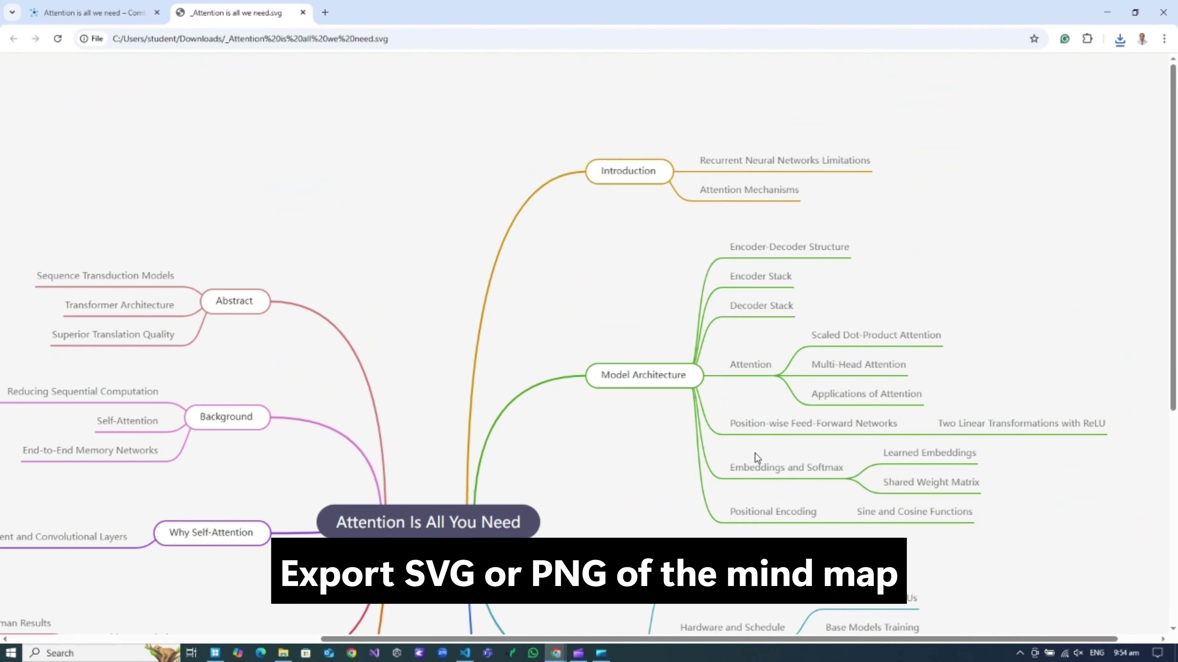
{"action": "scroll", "coordinate": [757, 457], "scroll_direction": "down", "scroll_amount": 2}
{"action": "left_click", "coordinate": [303, 13]}
Export a PNG copy, view it in Photos, then ask how the Transformer uses feed-forward networks.
{"action": "left_click", "coordinate": [841, 113]}
{"action": "left_click", "coordinate": [1120, 38]}
{"action": "left_click", "coordinate": [1031, 96]}
{"action": "scroll", "coordinate": [660, 465], "scroll_direction": "up", "scroll_amount": 3}
{"action": "scroll", "coordinate": [660, 465], "scroll_direction": "down", "scroll_amount": 3}
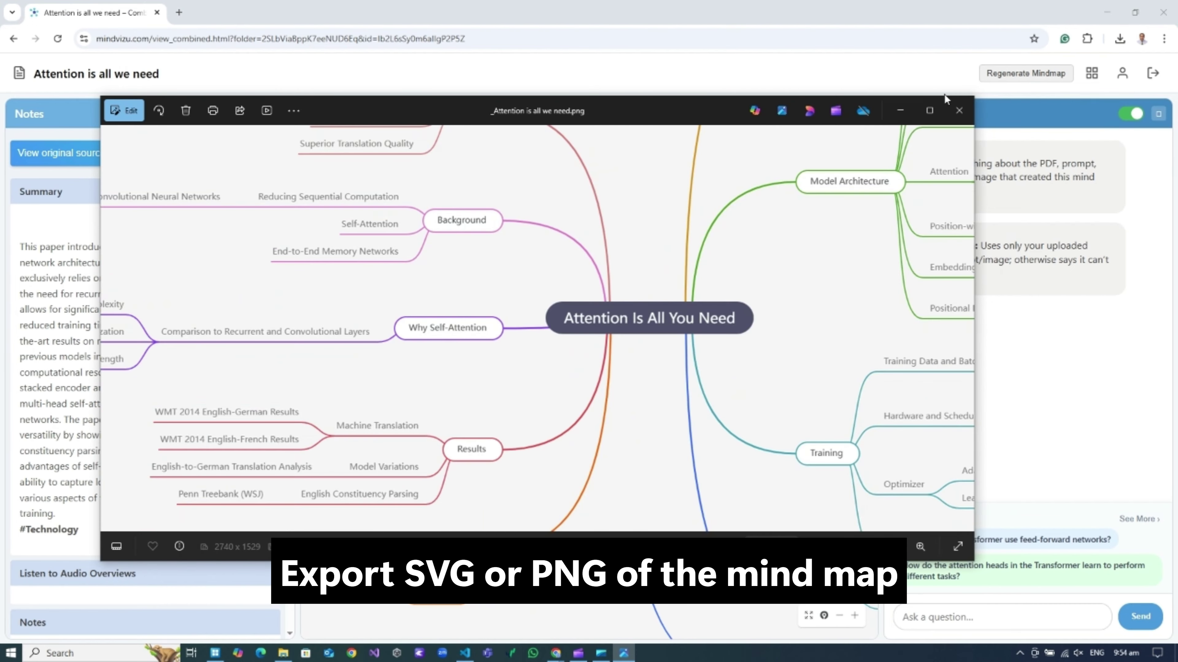
{"action": "left_click", "coordinate": [959, 110]}
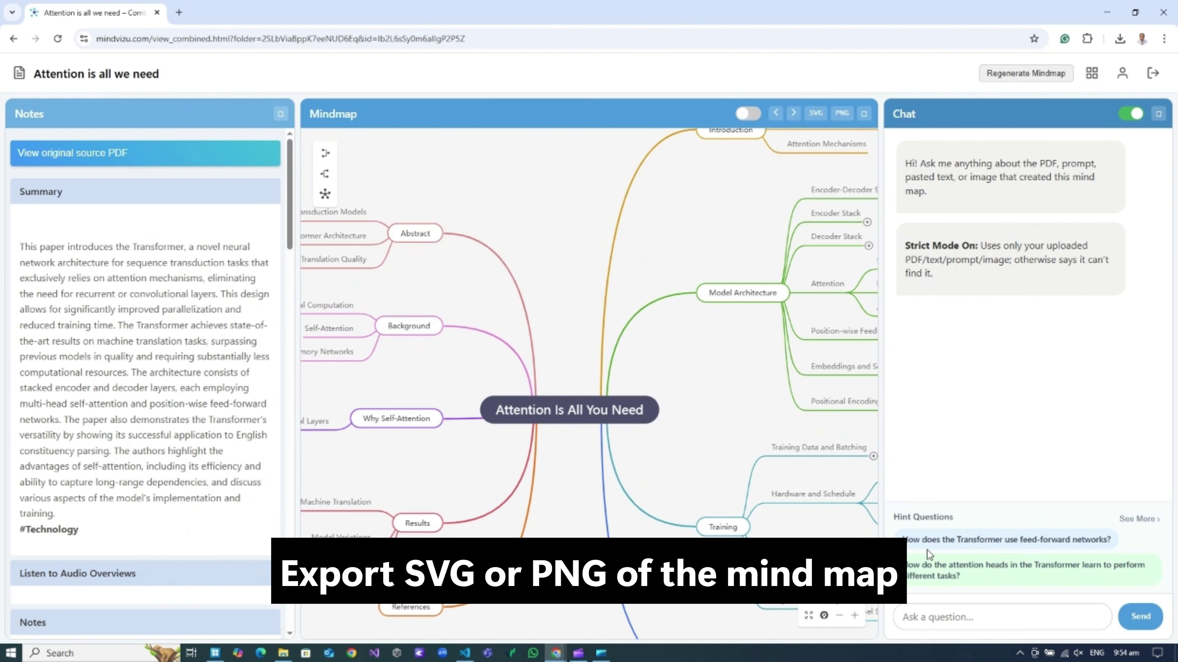
{"action": "left_click", "coordinate": [951, 541]}
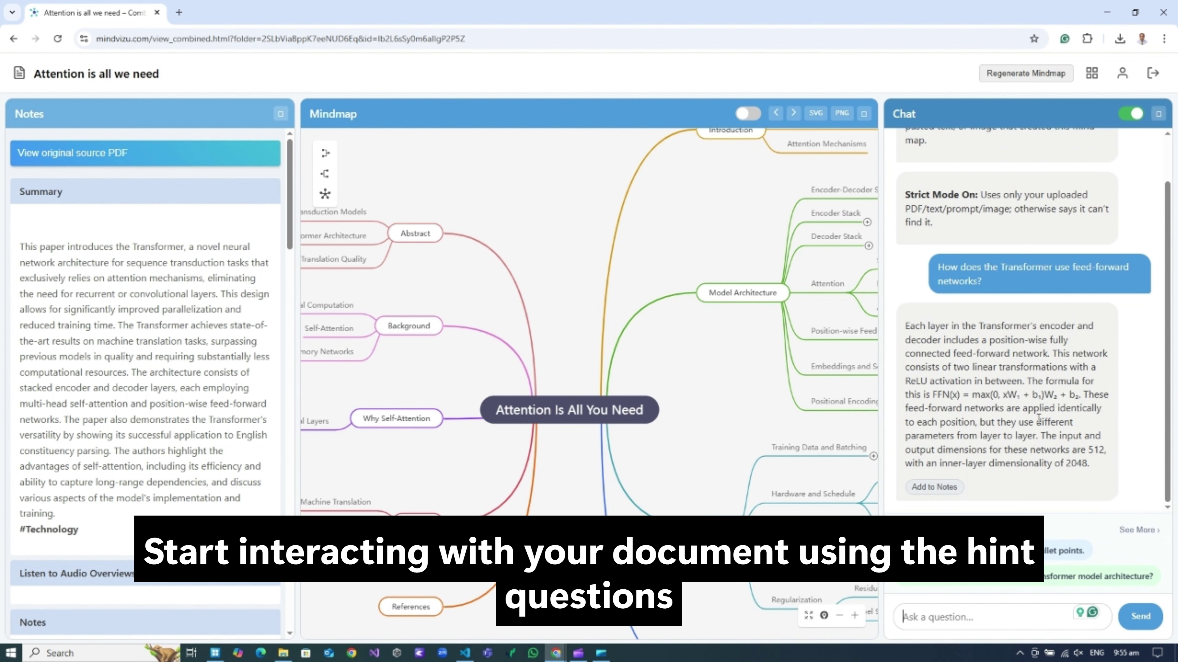
Switch the chat's Strict Mode off so answers can draw on wider knowledge.
{"action": "left_click", "coordinate": [1131, 113]}
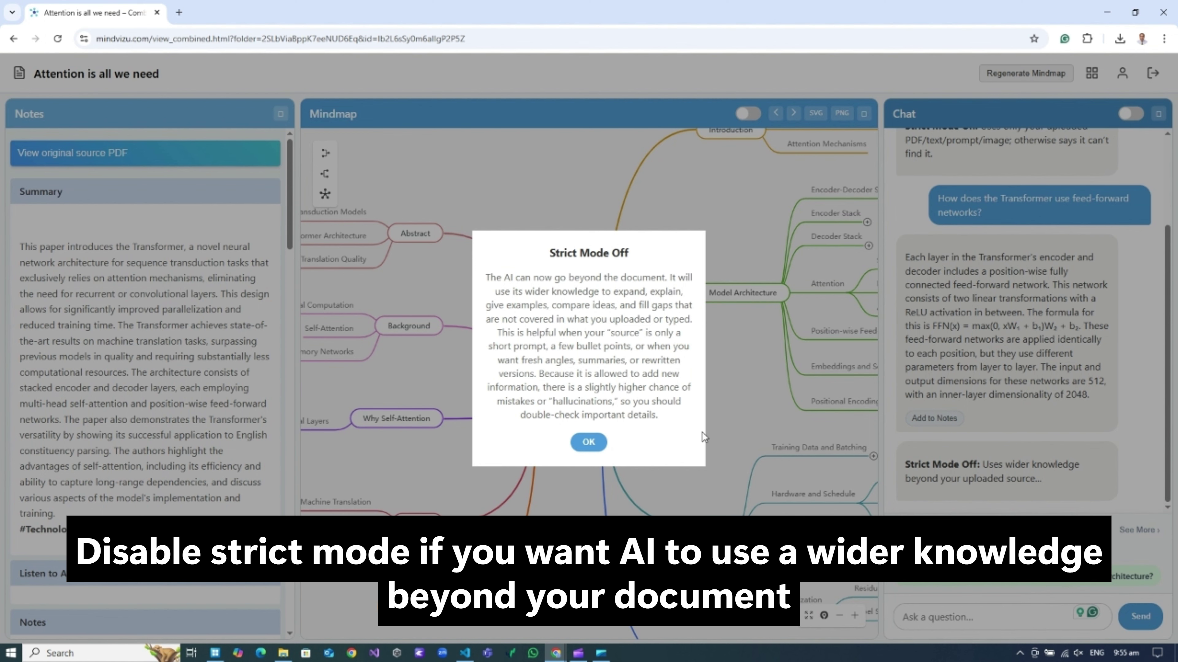
Dismiss the Strict Mode Off notice about possible hallucinations.
{"action": "left_click_drag", "start_coordinate": [538, 374], "coordinate": [657, 415]}
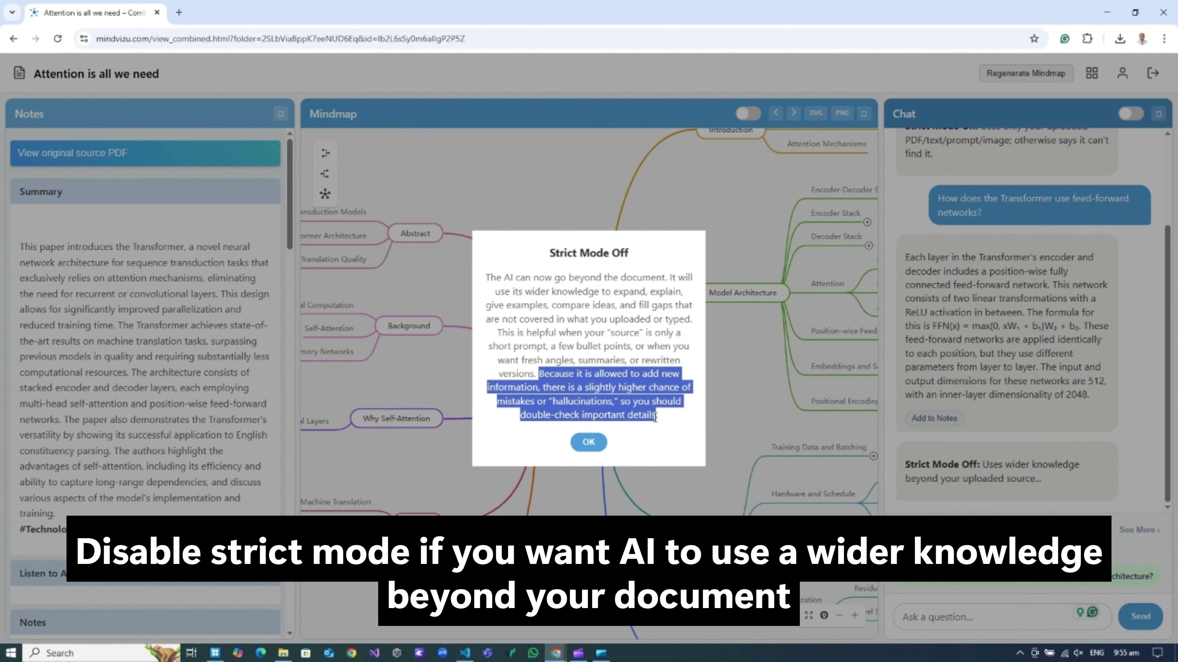
{"action": "left_click", "coordinate": [654, 460]}
{"action": "left_click", "coordinate": [588, 443]}
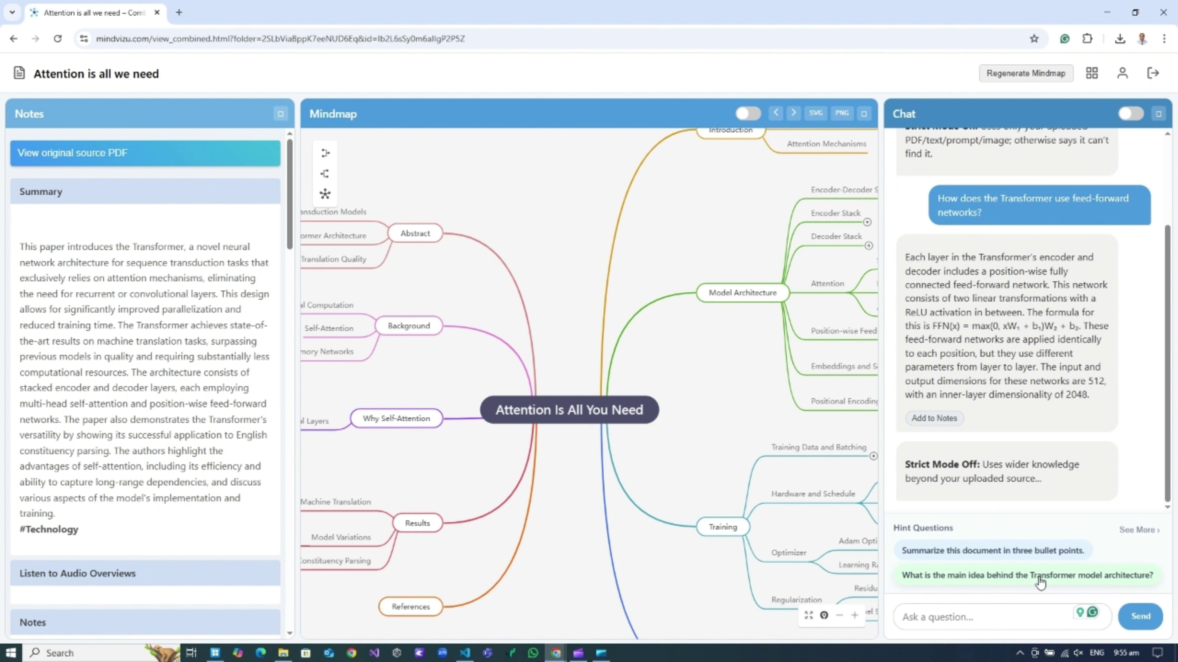
Ask the chat for the Transformer's main idea and maximise the chat panel.
{"action": "left_click", "coordinate": [1039, 577]}
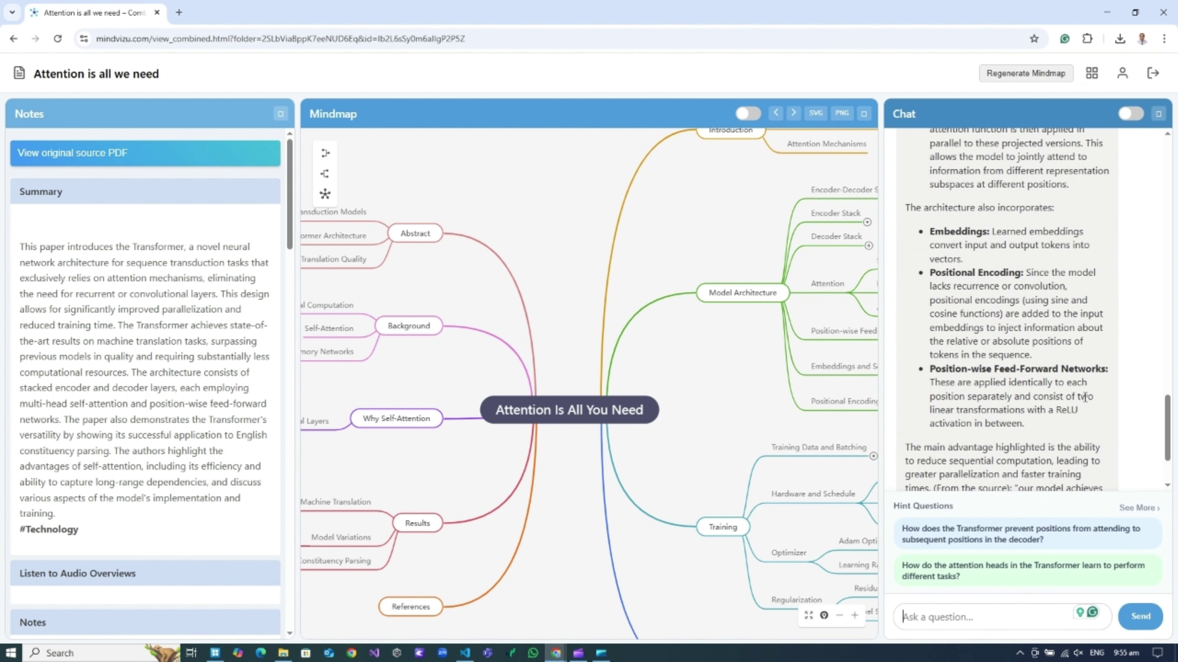
{"action": "scroll", "coordinate": [1128, 365], "scroll_direction": "down", "scroll_amount": 3}
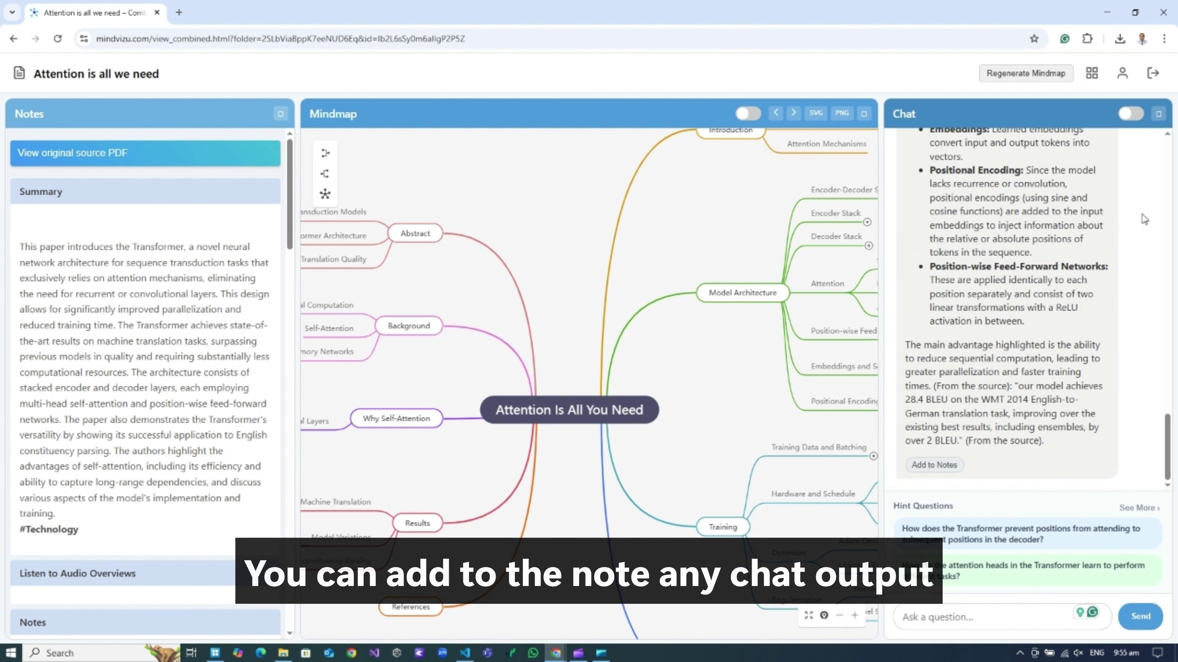
{"action": "left_click", "coordinate": [1158, 114]}
Add the chat's answer on the Transformer's main idea to Notes.
{"action": "scroll", "coordinate": [627, 387], "scroll_direction": "up", "scroll_amount": 4}
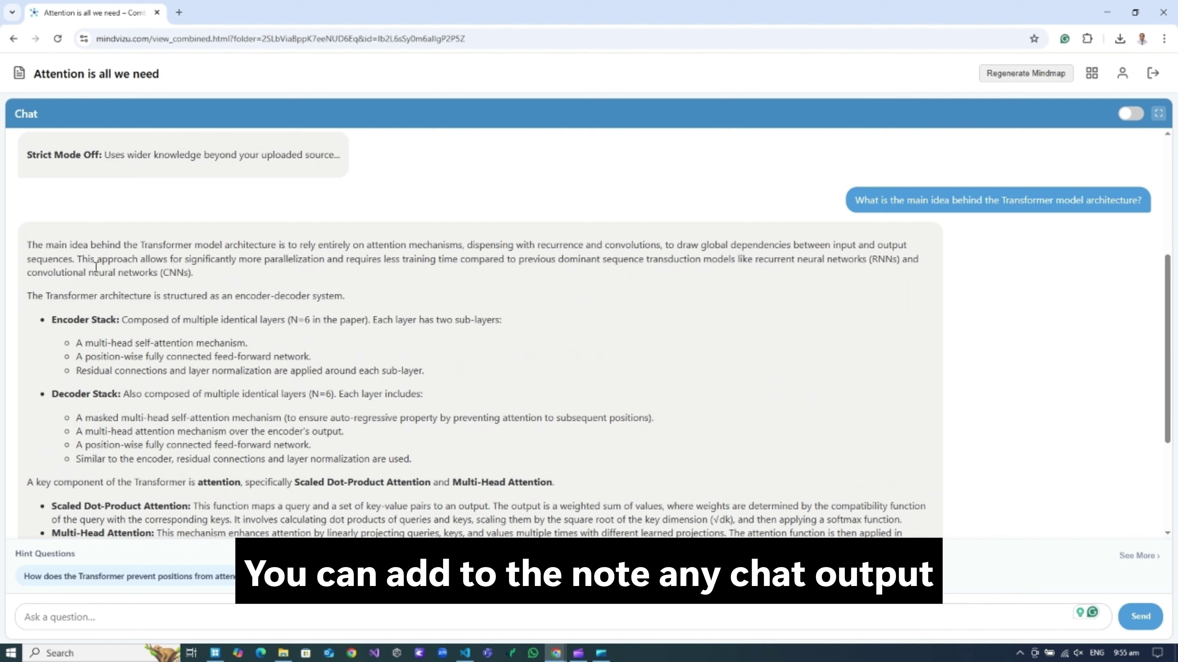
{"action": "scroll", "coordinate": [338, 315], "scroll_direction": "down", "scroll_amount": 4}
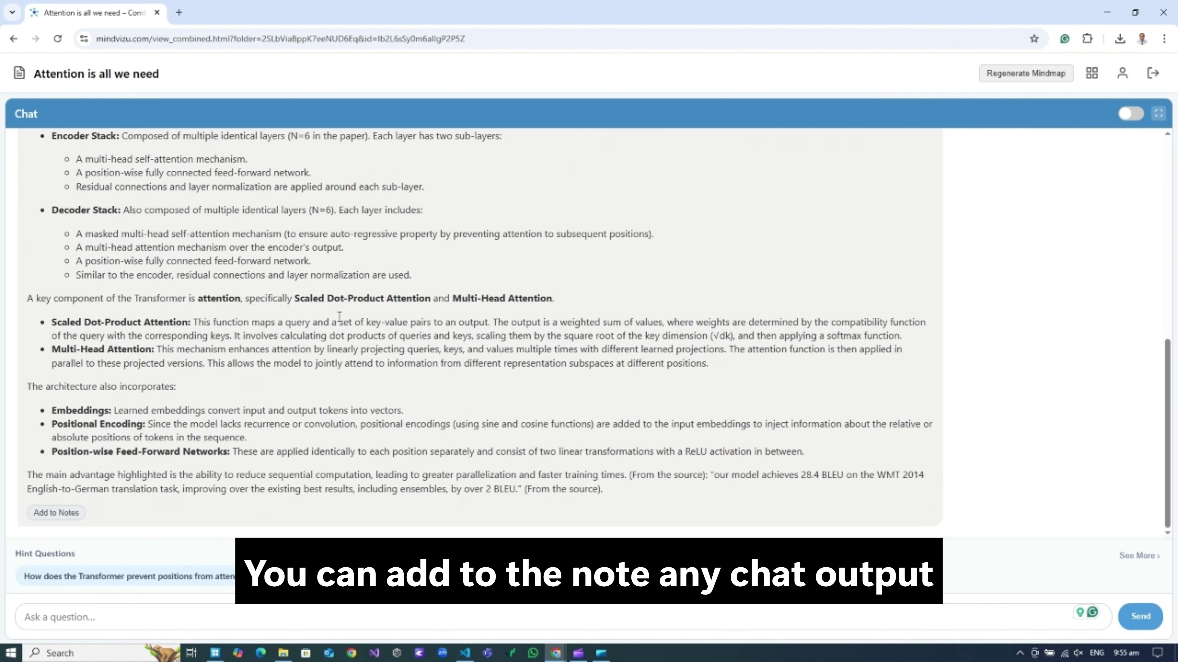
{"action": "left_click", "coordinate": [54, 513]}
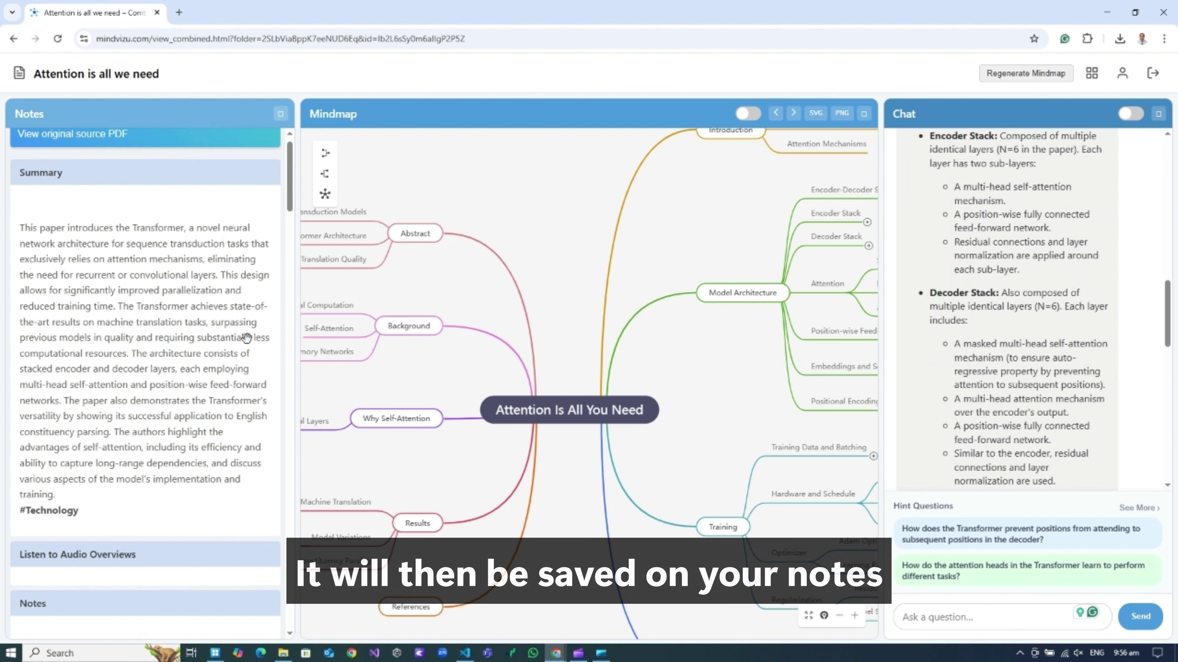
{"action": "left_click_drag", "start_coordinate": [289, 176], "coordinate": [291, 481]}
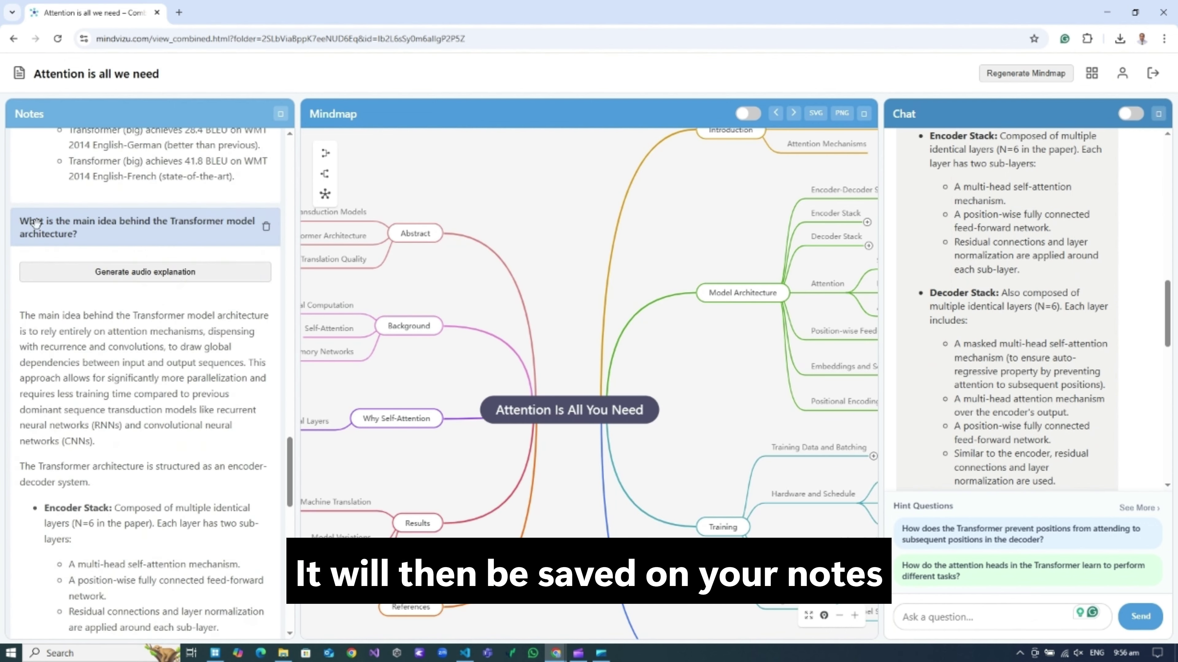
Start generating an audio explanation for the main-idea note.
{"action": "left_click", "coordinate": [128, 283]}
{"action": "scroll", "coordinate": [929, 424], "scroll_direction": "down", "scroll_amount": 2}
{"action": "scroll", "coordinate": [929, 425], "scroll_direction": "down", "scroll_amount": 10}
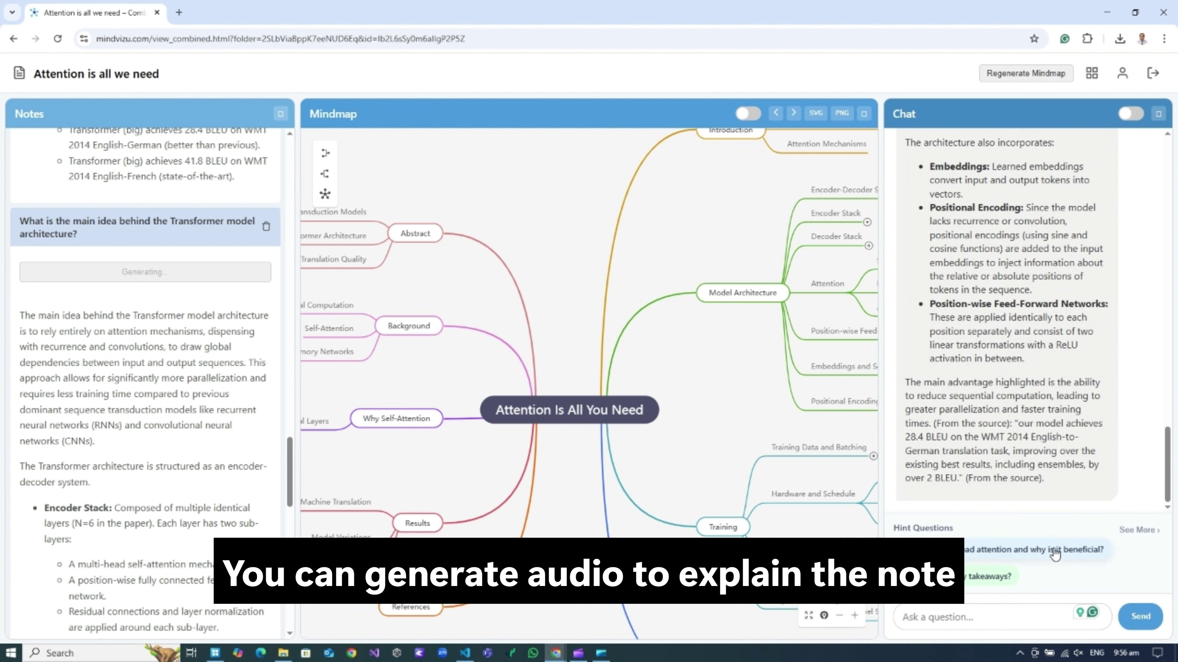
Ask why multi-head attention is beneficial and save the answer as a note.
{"action": "left_click", "coordinate": [1039, 552]}
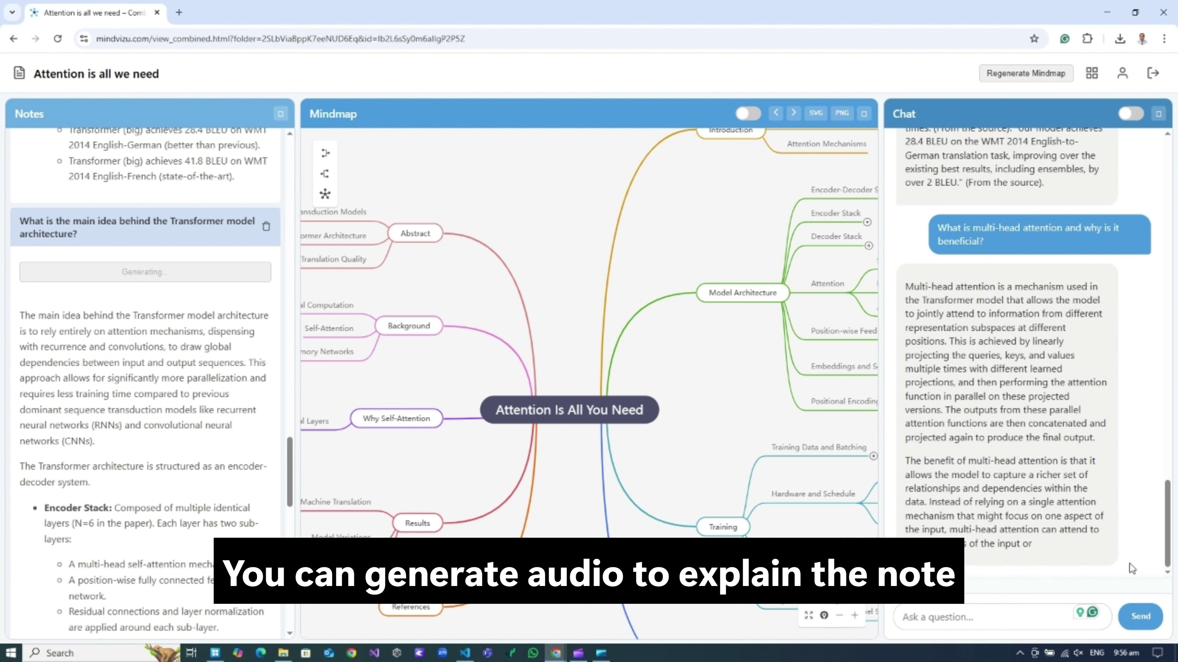
{"action": "scroll", "coordinate": [1106, 356], "scroll_direction": "up", "scroll_amount": 9}
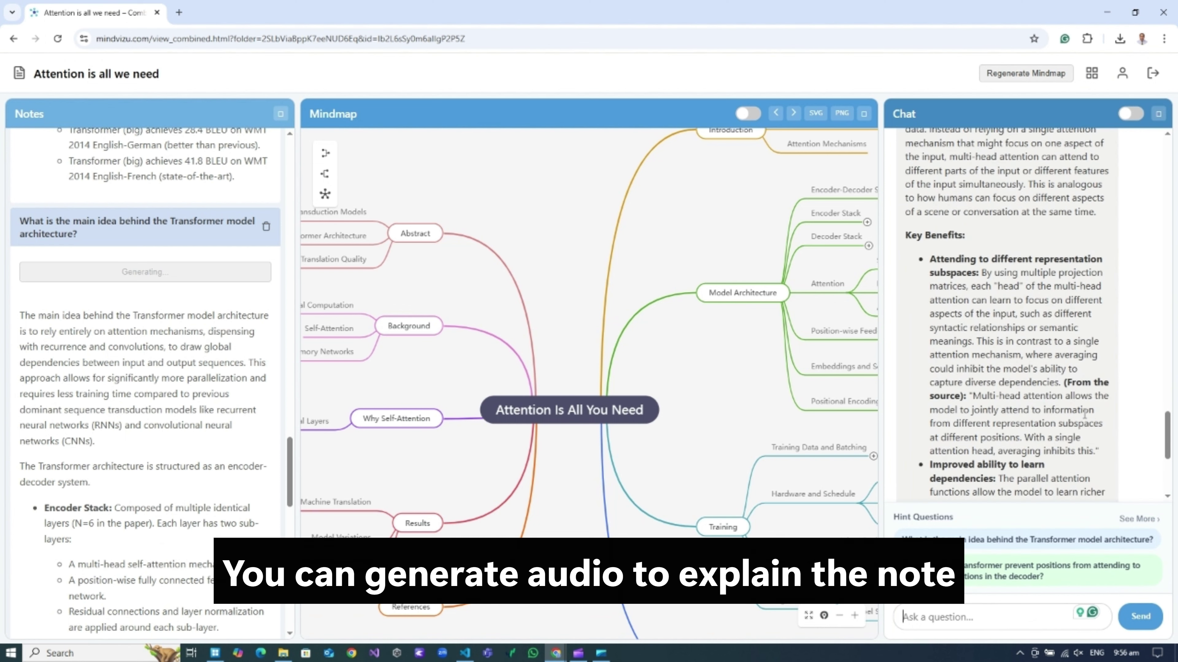
{"action": "scroll", "coordinate": [1086, 420], "scroll_direction": "down", "scroll_amount": 9}
{"action": "left_click", "coordinate": [935, 476]}
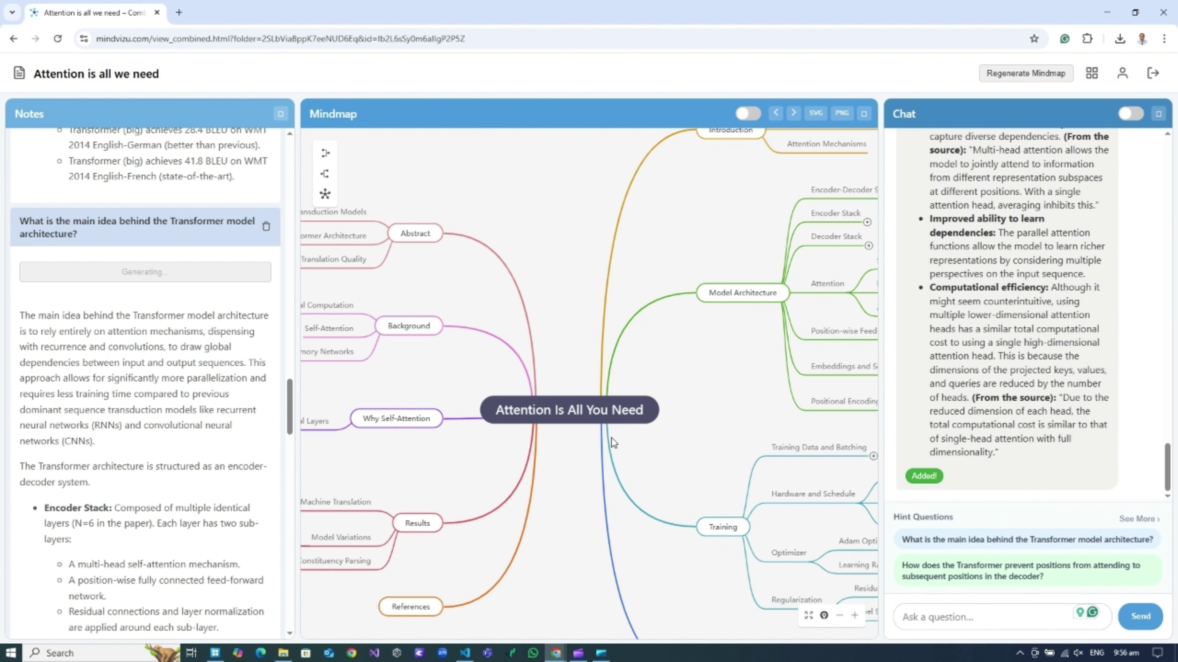
{"action": "scroll", "coordinate": [228, 412], "scroll_direction": "down", "scroll_amount": 10}
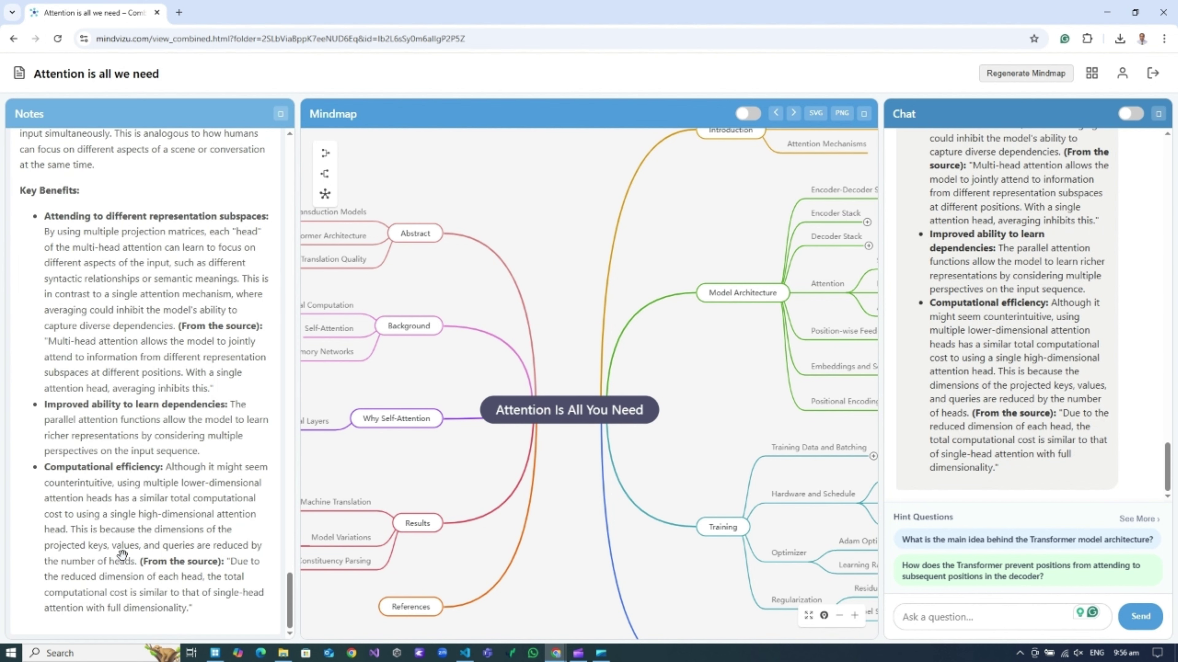
{"action": "scroll", "coordinate": [214, 357], "scroll_direction": "up", "scroll_amount": 15}
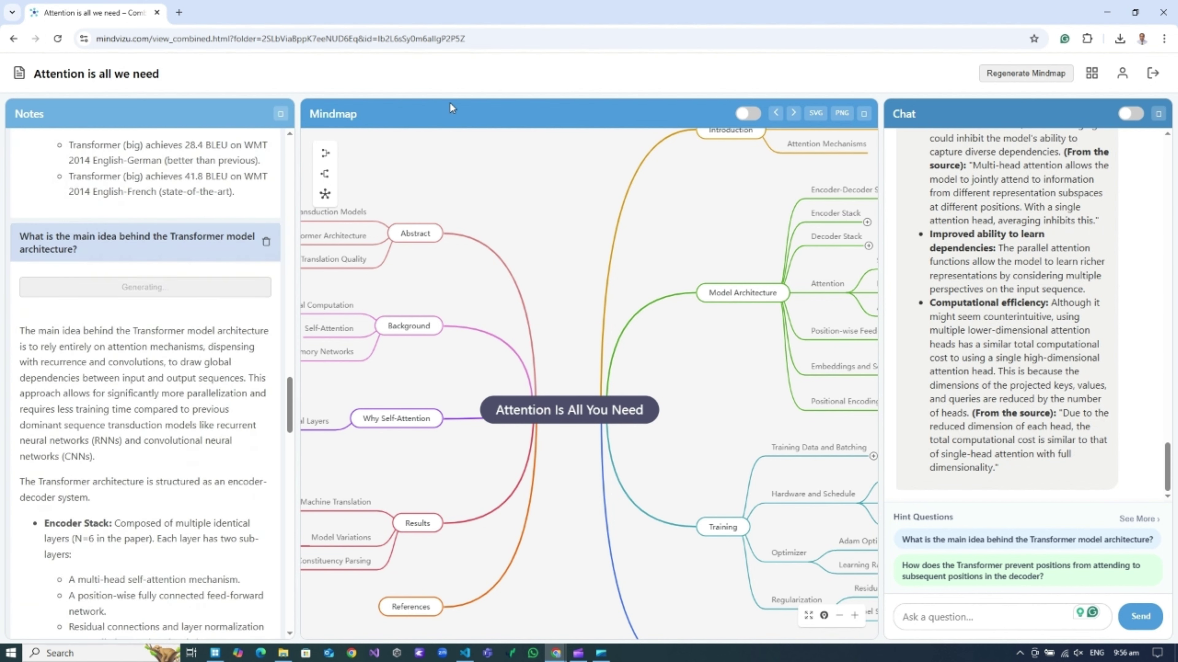
Open View Details on the central 'Attention Is All You Need' node.
{"action": "left_click_drag", "start_coordinate": [450, 103], "coordinate": [365, 168]}
{"action": "left_click_drag", "start_coordinate": [622, 286], "coordinate": [542, 316]}
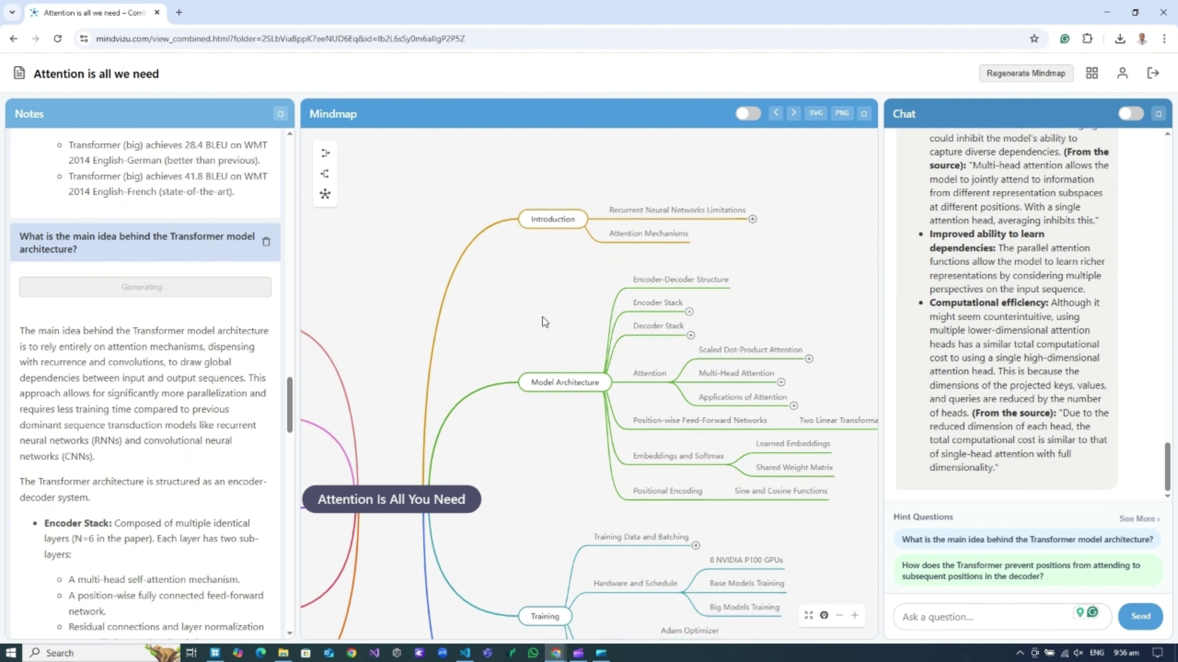
{"action": "right_click", "coordinate": [538, 446]}
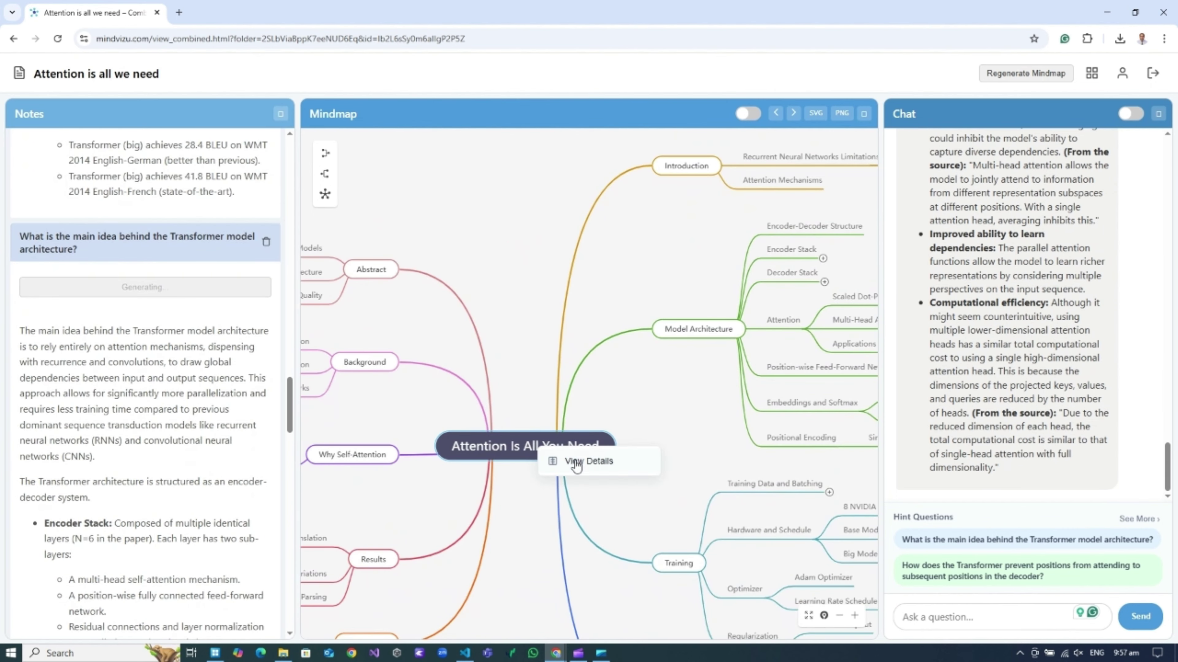
{"action": "left_click", "coordinate": [576, 464]}
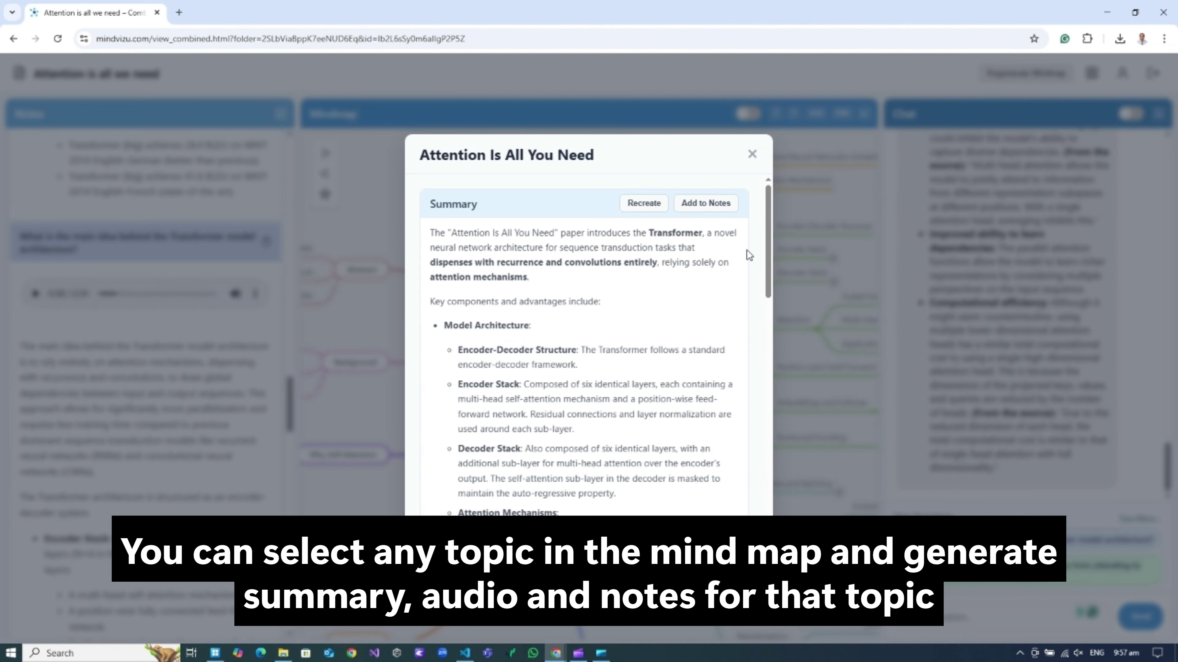
Read through the generated paper summary and close the details dialog.
{"action": "scroll", "coordinate": [663, 318], "scroll_direction": "down", "scroll_amount": 10}
{"action": "scroll", "coordinate": [662, 318], "scroll_direction": "down", "scroll_amount": 10}
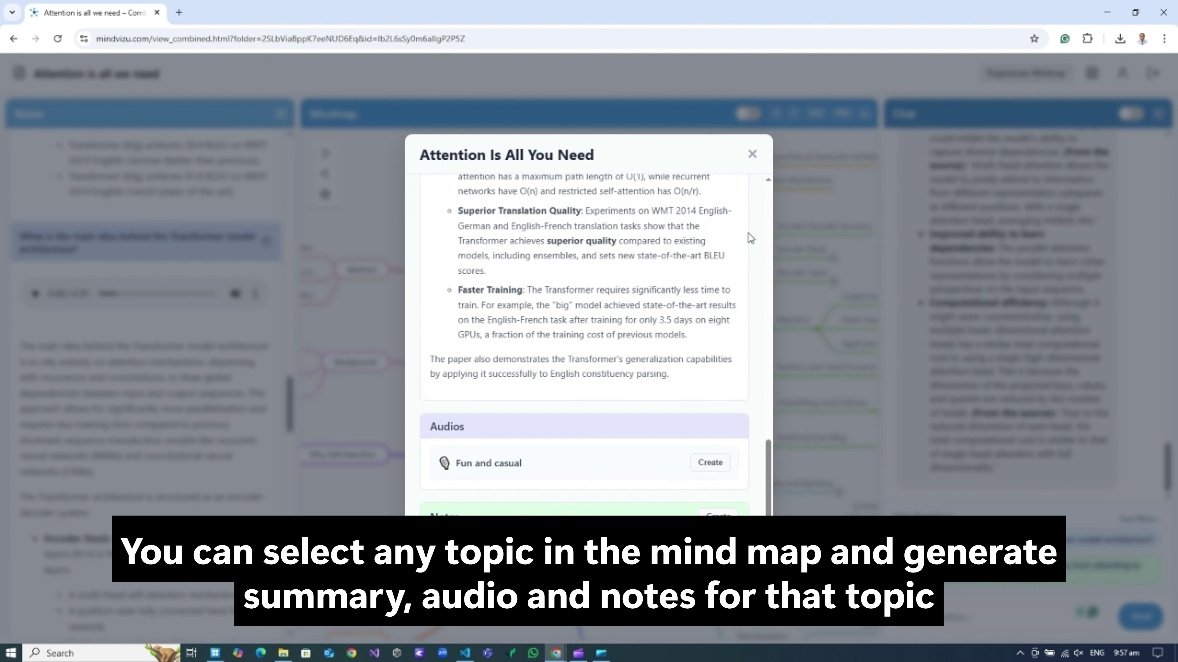
{"action": "left_click", "coordinate": [752, 154]}
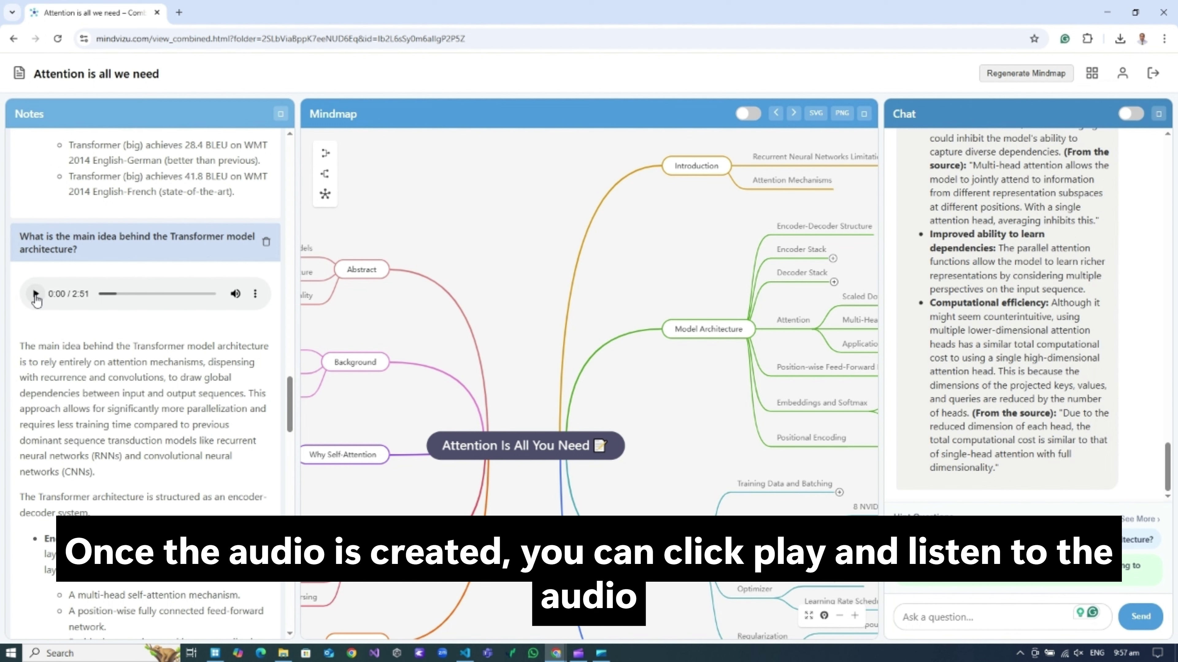
Play the main-idea note's 2:51 audio explanation and lower the Windows speaker volume slightly.
{"action": "left_click", "coordinate": [35, 294]}
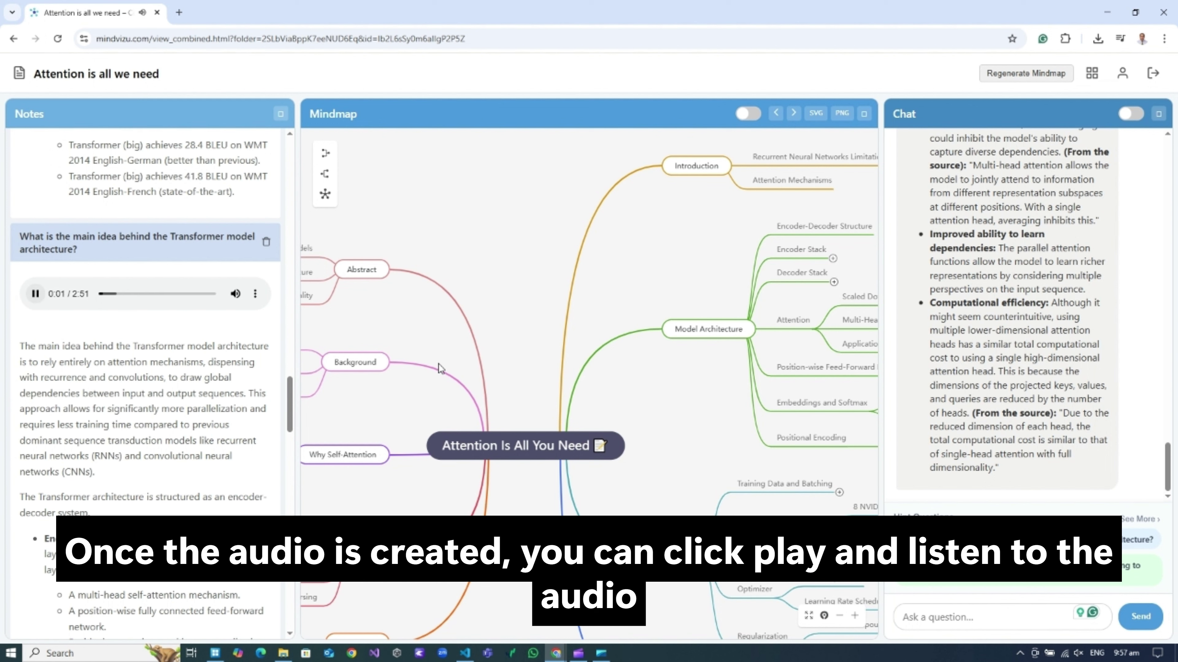
{"action": "left_click", "coordinate": [1079, 656]}
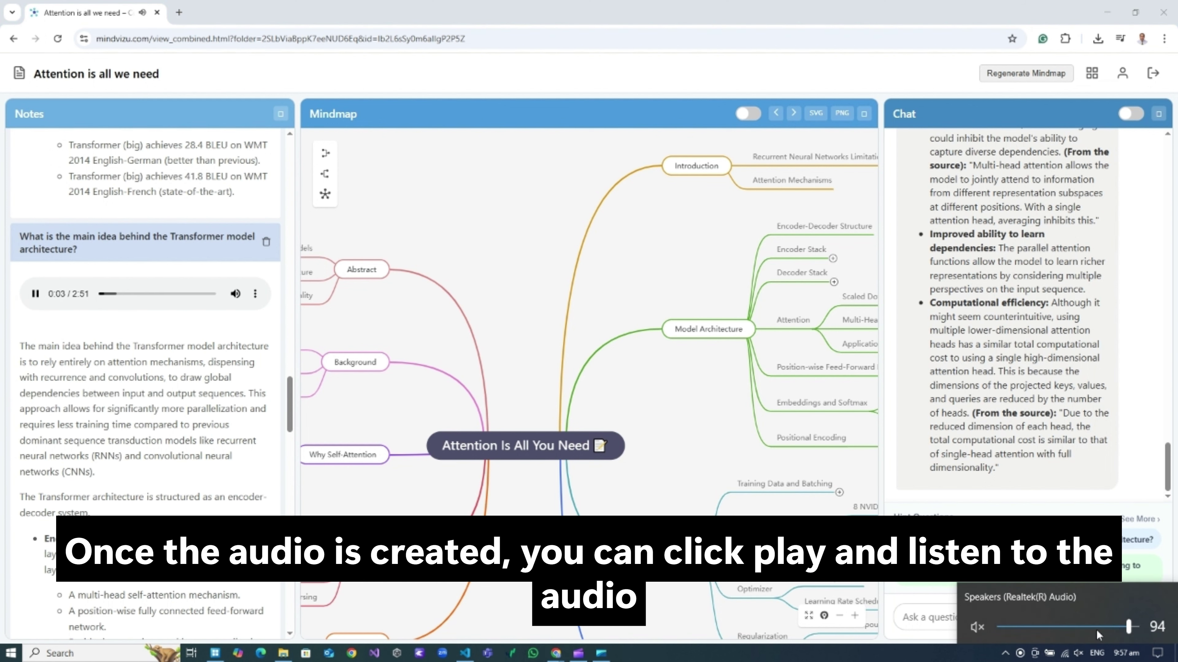
{"action": "left_click", "coordinate": [1119, 628]}
{"action": "left_click", "coordinate": [644, 376]}
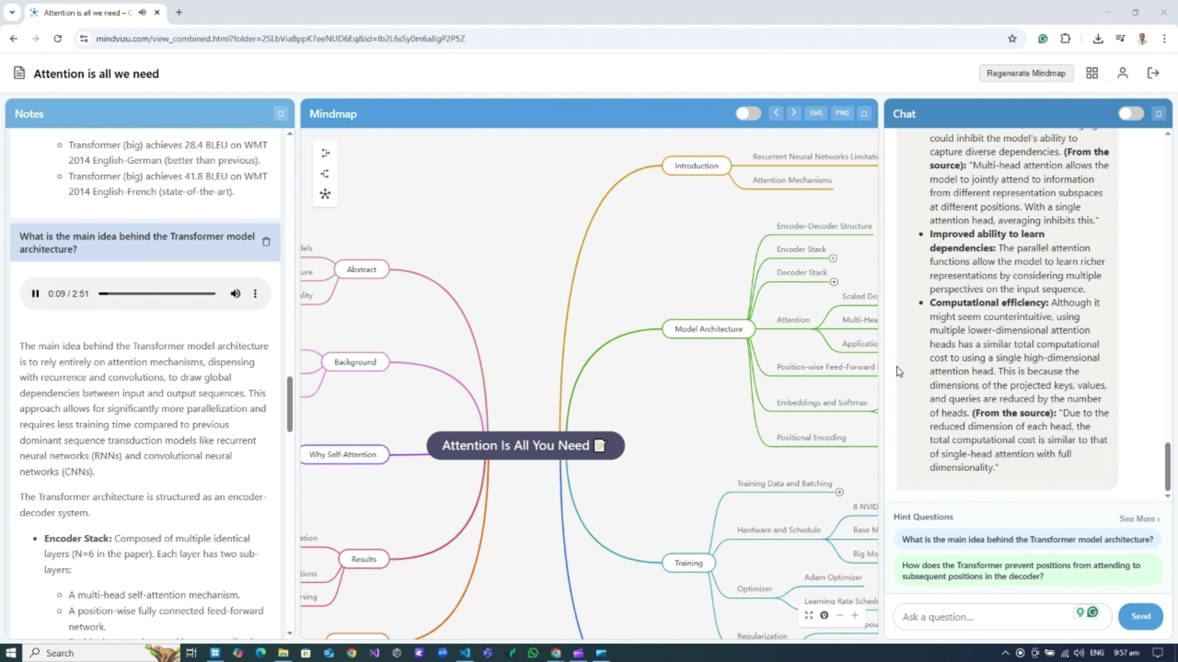
{"action": "left_click", "coordinate": [280, 114]}
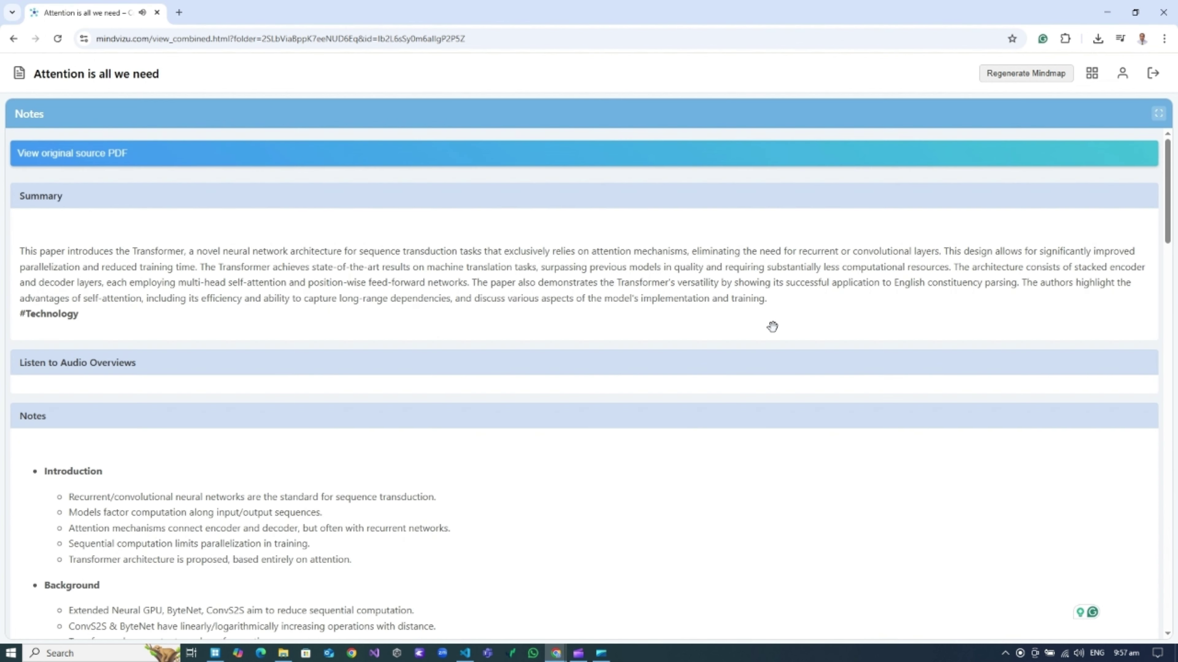
{"action": "scroll", "coordinate": [772, 327], "scroll_direction": "down", "scroll_amount": 10}
{"action": "scroll", "coordinate": [694, 330], "scroll_direction": "down", "scroll_amount": 12}
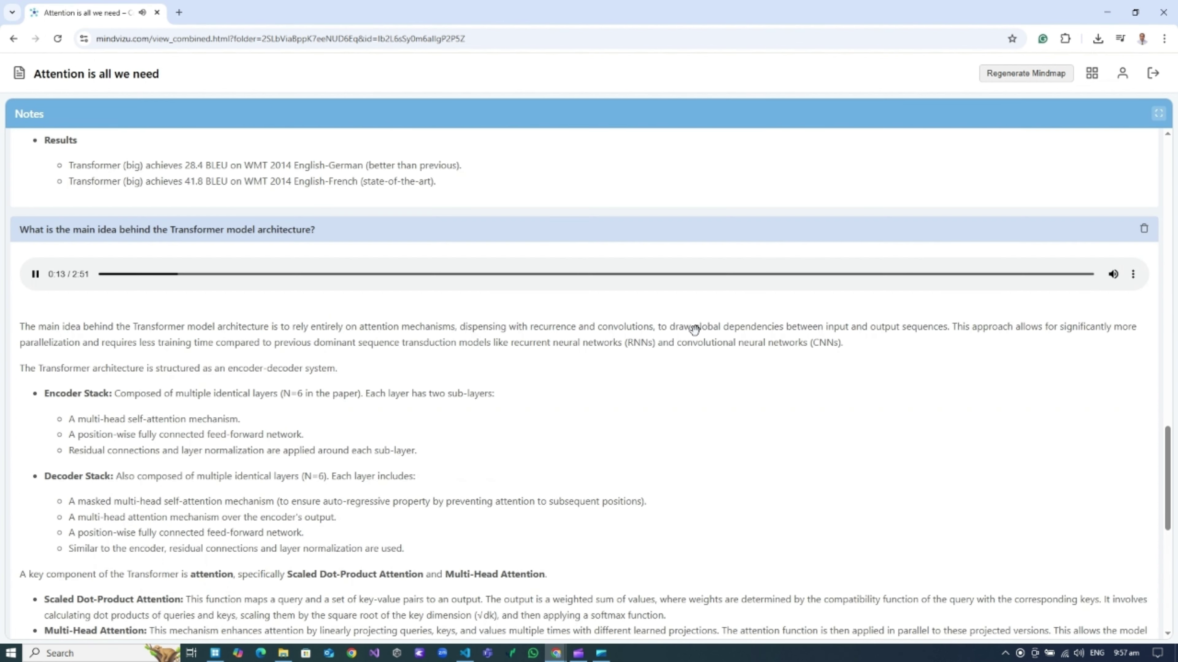
{"action": "scroll", "coordinate": [694, 330], "scroll_direction": "down", "scroll_amount": 1}
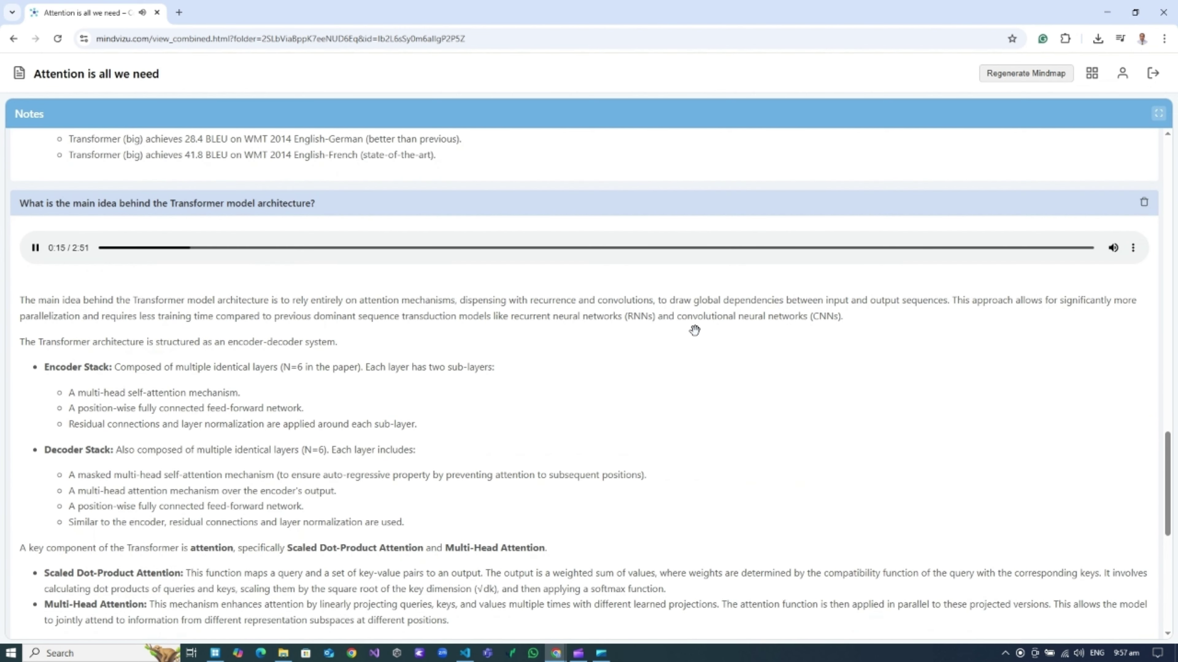
{"action": "scroll", "coordinate": [694, 330], "scroll_direction": "down", "scroll_amount": 1}
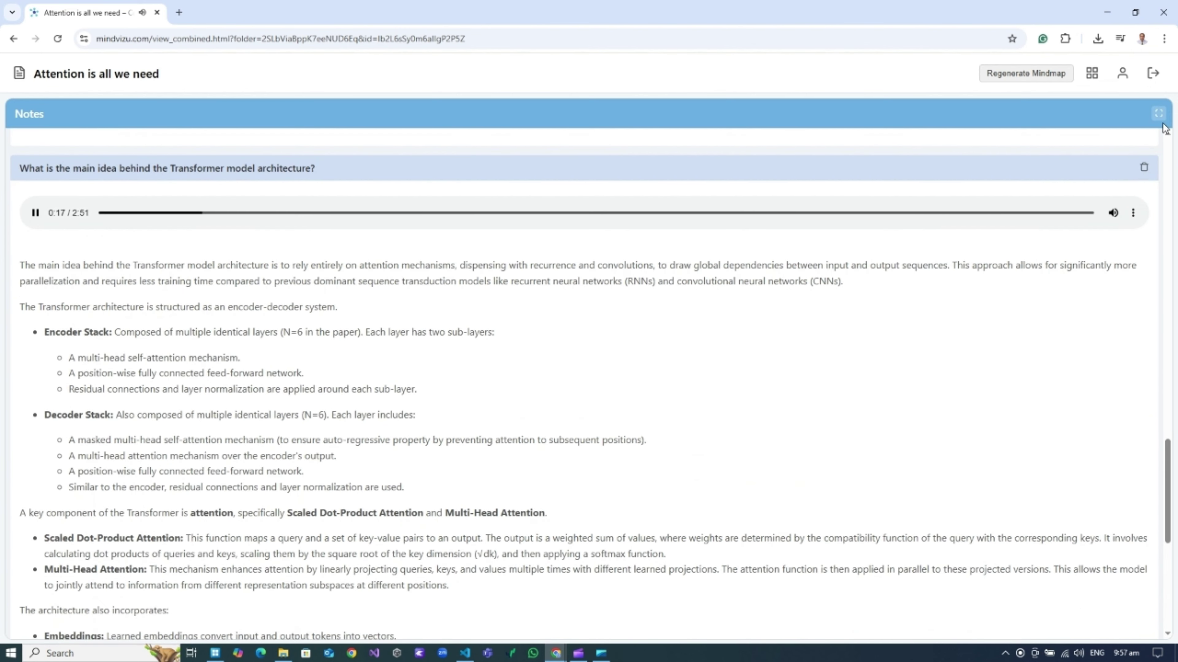
{"action": "left_click", "coordinate": [1158, 114]}
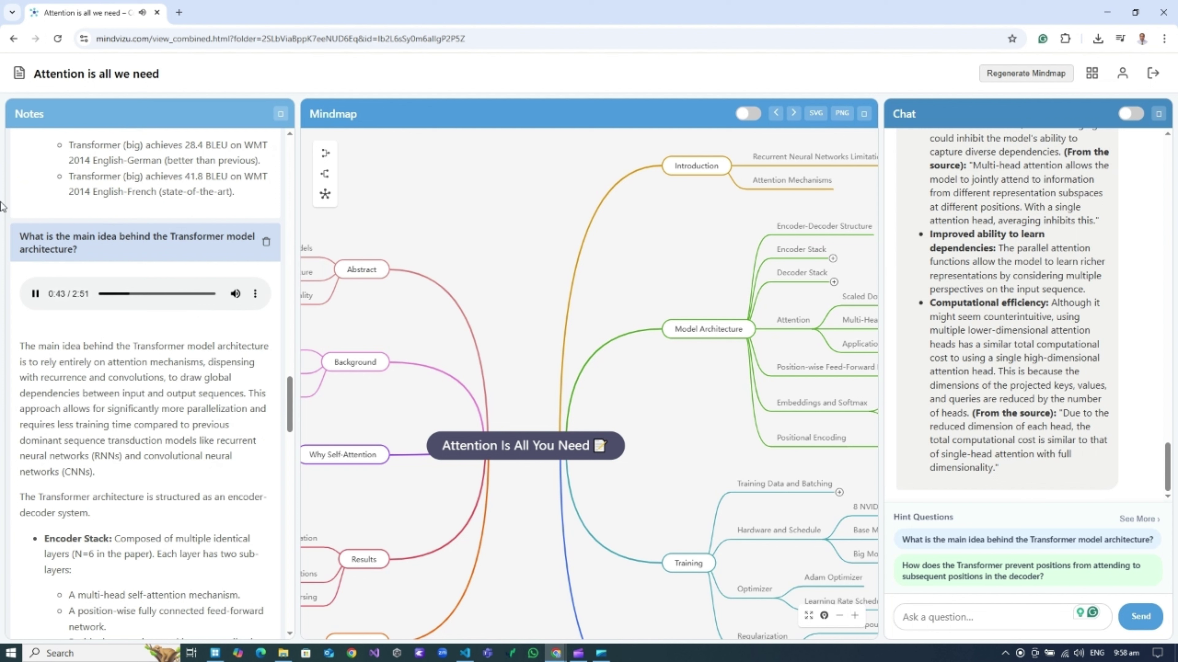
Pause the main-idea note's audio explanation at 0:45.
{"action": "left_click", "coordinate": [35, 294]}
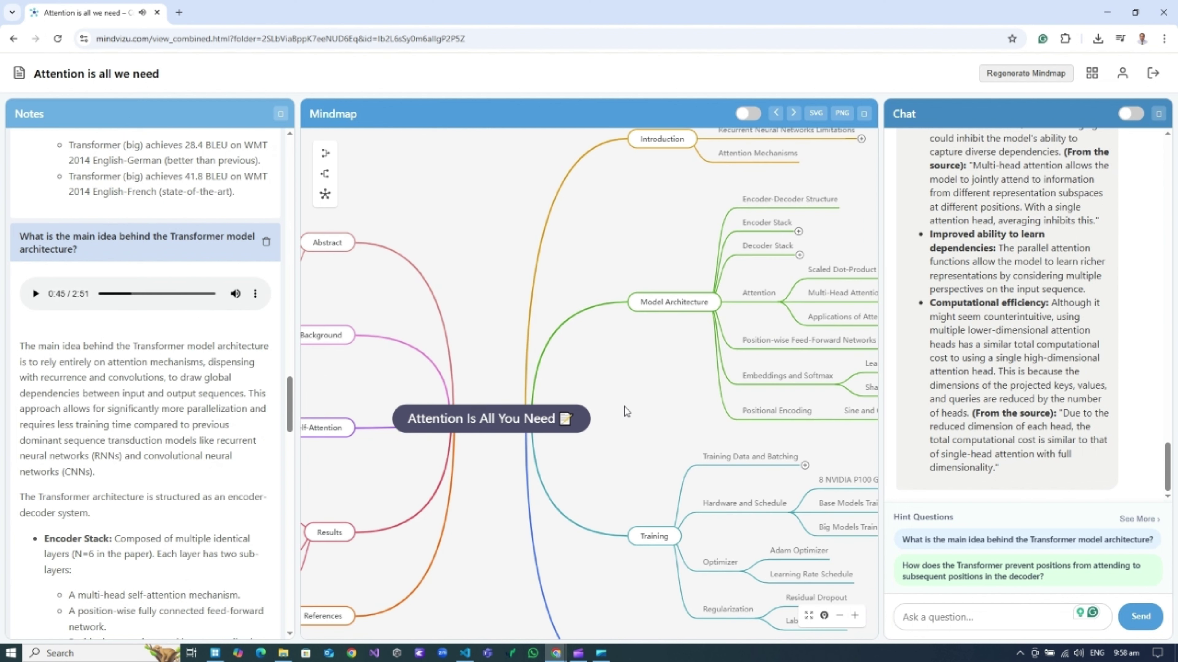
Create a fun and casual audio overview from the Encoder-Decoder Structure topic's details.
{"action": "left_click_drag", "start_coordinate": [610, 436], "coordinate": [591, 383]}
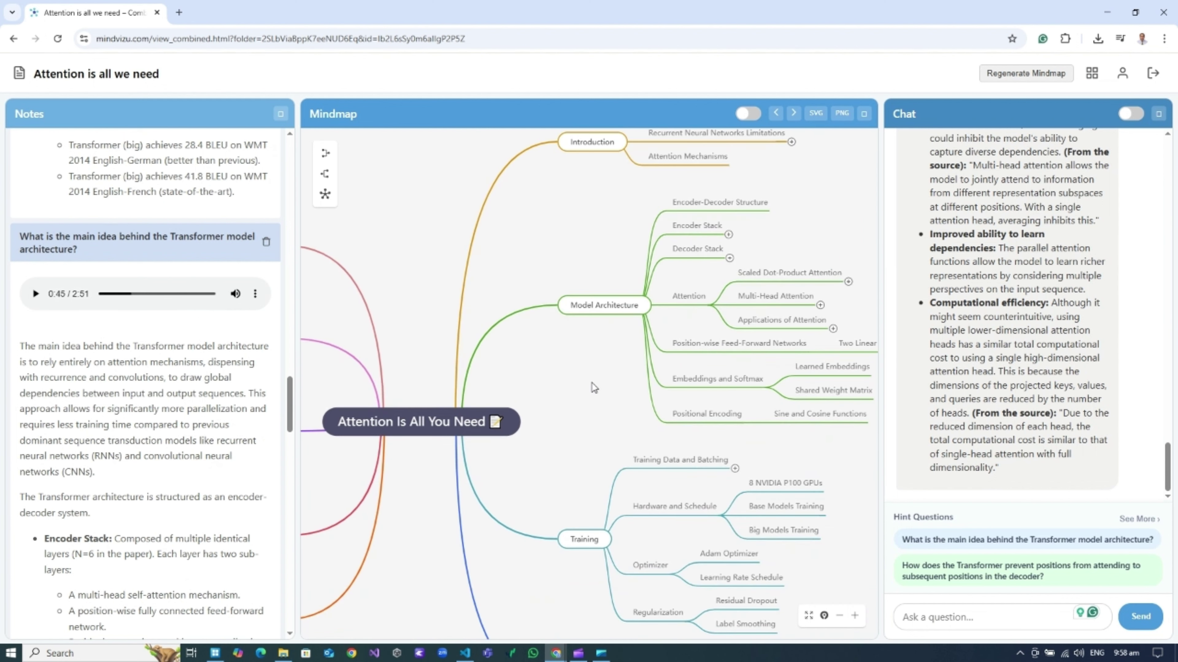
{"action": "right_click", "coordinate": [698, 233]}
{"action": "right_click", "coordinate": [705, 197]}
{"action": "left_click", "coordinate": [747, 213]}
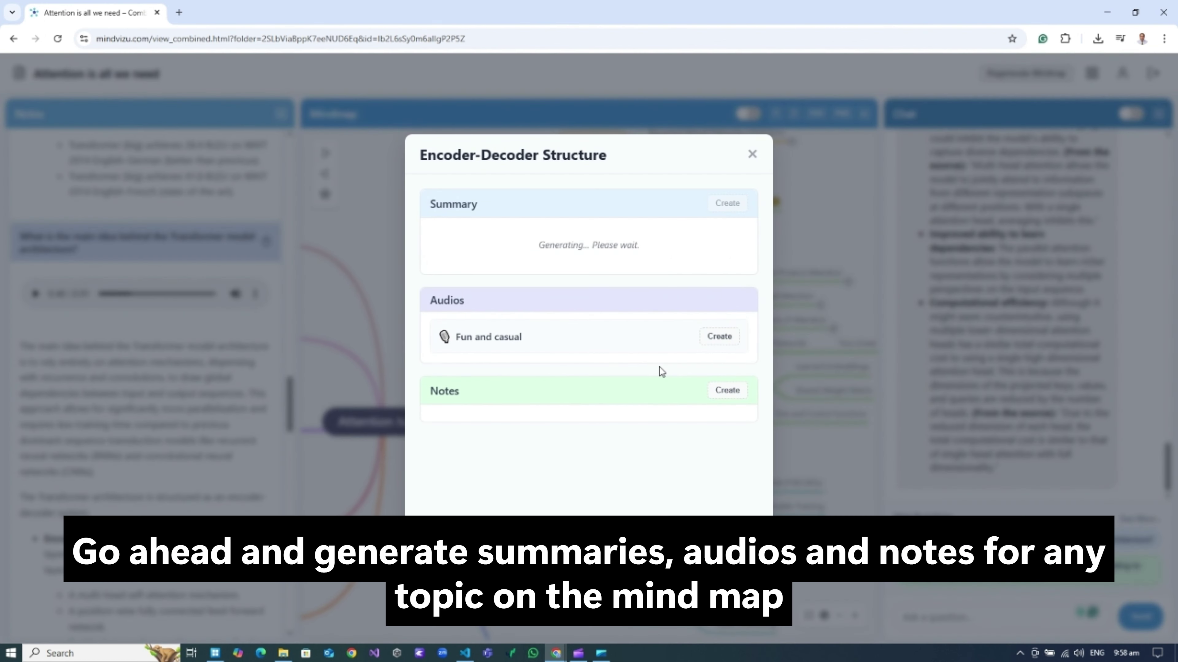
{"action": "scroll", "coordinate": [659, 366], "scroll_direction": "down", "scroll_amount": 6}
{"action": "left_click", "coordinate": [716, 460]}
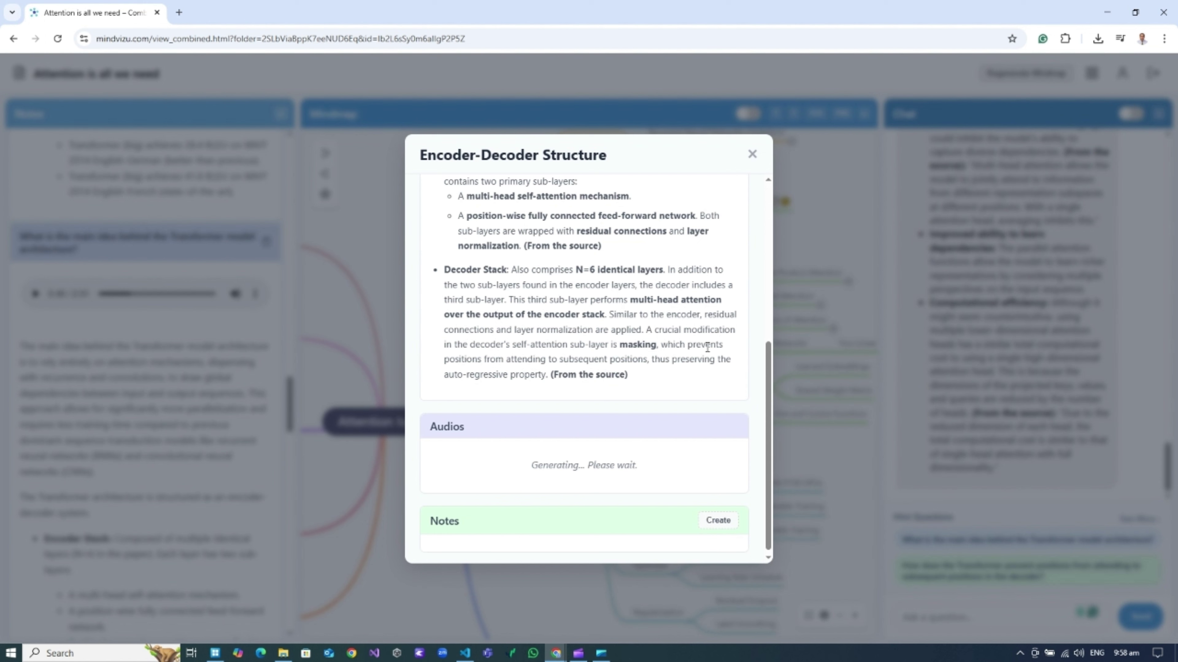
Play the new 1:35 Encoder-Decoder Structure audio overview.
{"action": "scroll", "coordinate": [672, 362], "scroll_direction": "down", "scroll_amount": 1}
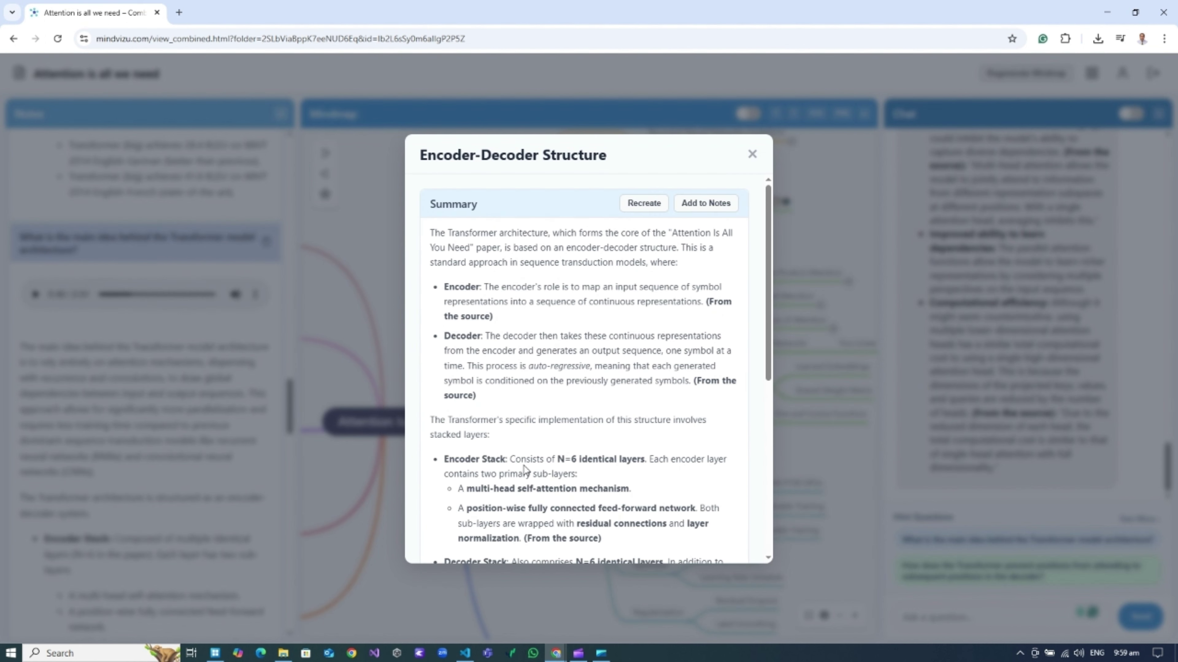
{"action": "scroll", "coordinate": [524, 469], "scroll_direction": "down", "scroll_amount": 6}
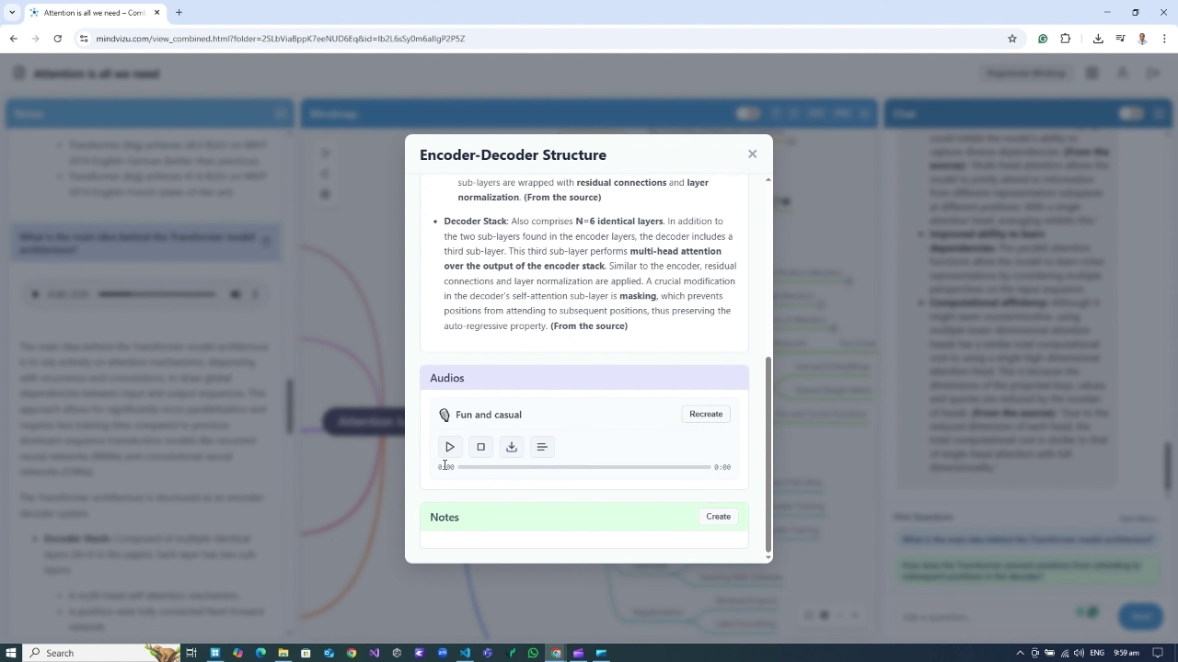
{"action": "left_click", "coordinate": [450, 447]}
Stop the Encoder-Decoder Structure audio and close its details dialog.
{"action": "left_click", "coordinate": [483, 453]}
{"action": "left_click", "coordinate": [752, 155]}
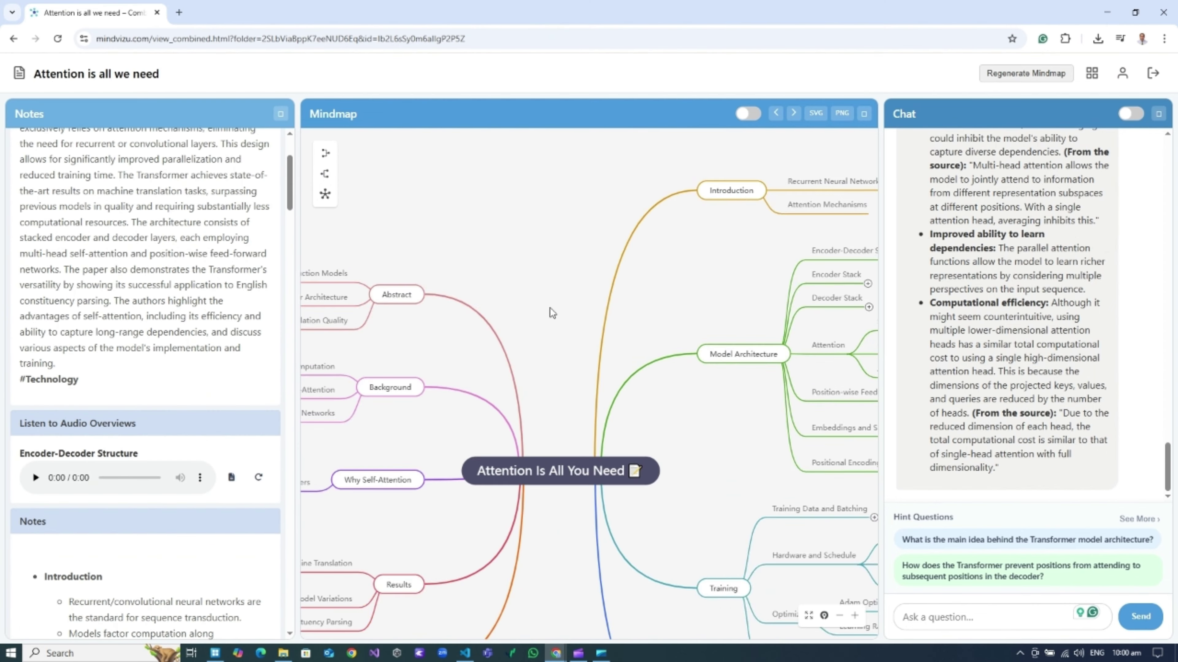
Create the Abstract topic's fun and casual audio, then play it under Listen to Audio Overviews.
{"action": "right_click", "coordinate": [496, 298]}
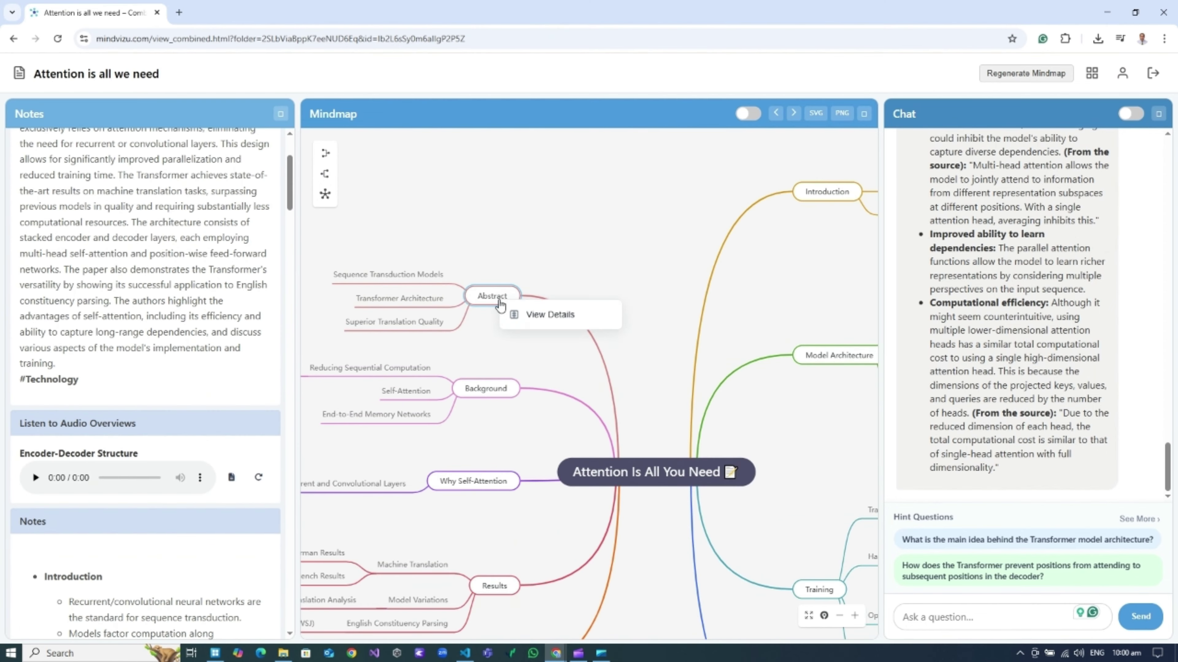
{"action": "left_click", "coordinate": [558, 315]}
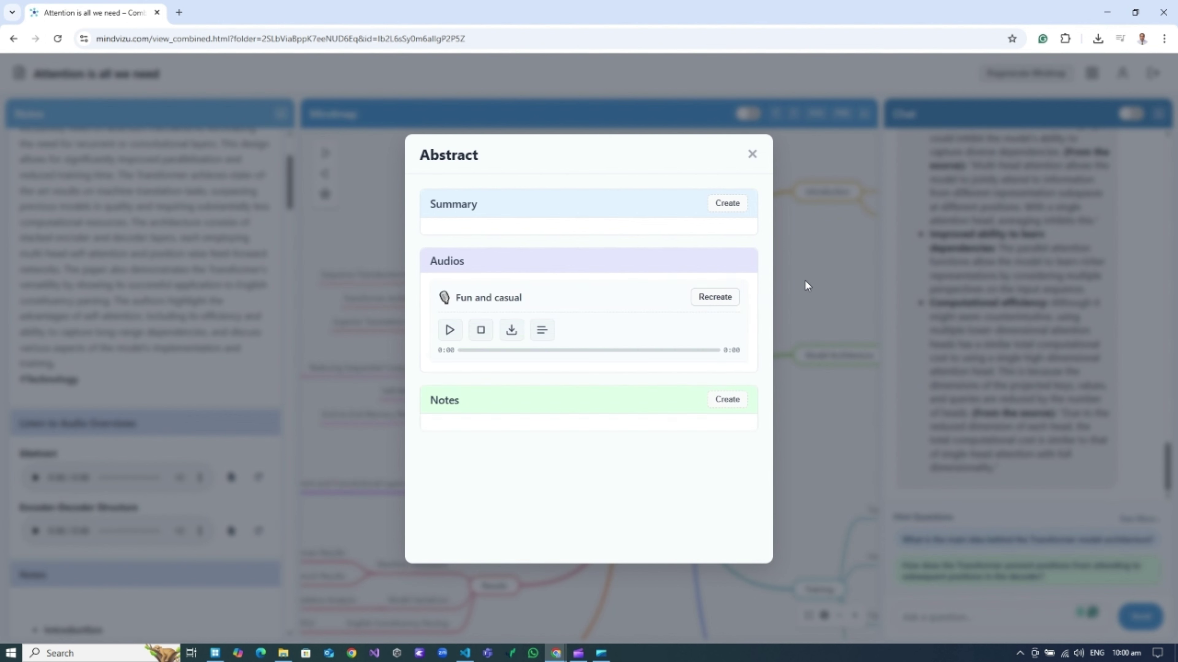
{"action": "left_click", "coordinate": [807, 284]}
{"action": "left_click", "coordinate": [36, 477]}
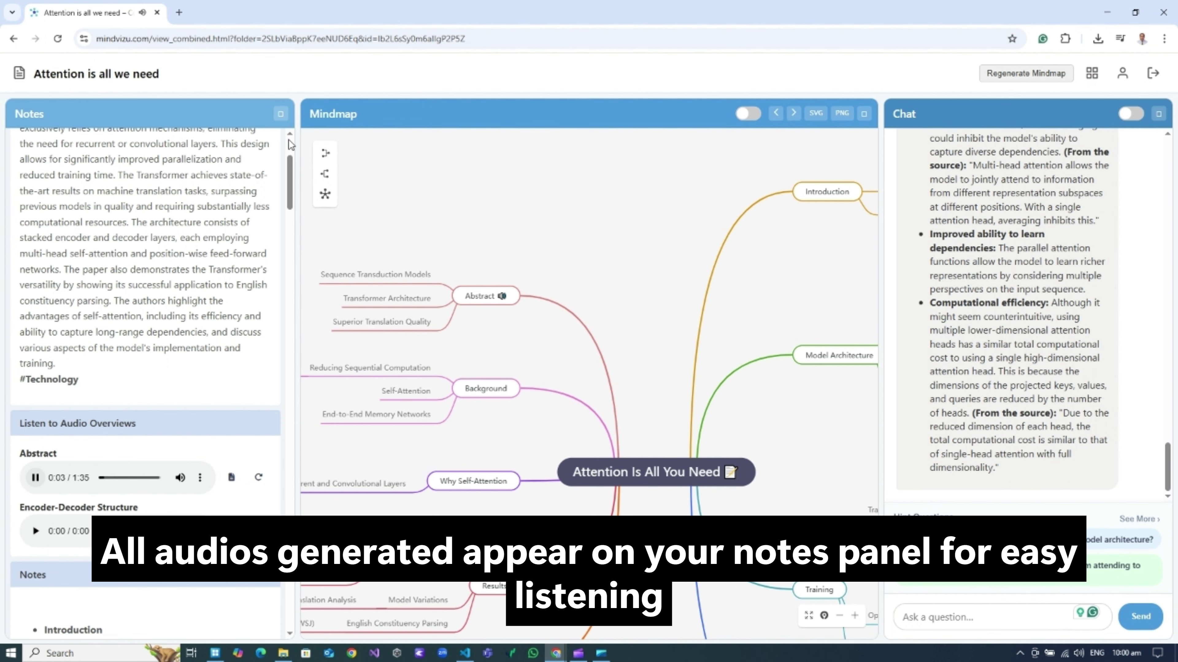
{"action": "left_click", "coordinate": [281, 114]}
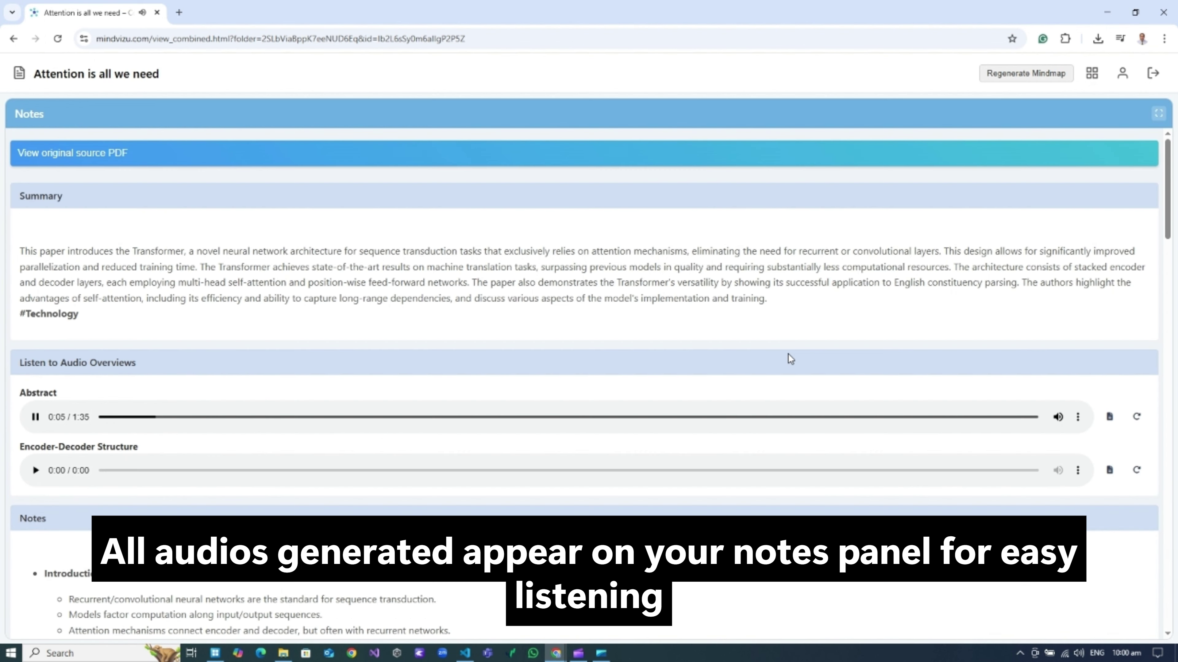
{"action": "left_click", "coordinate": [1109, 417]}
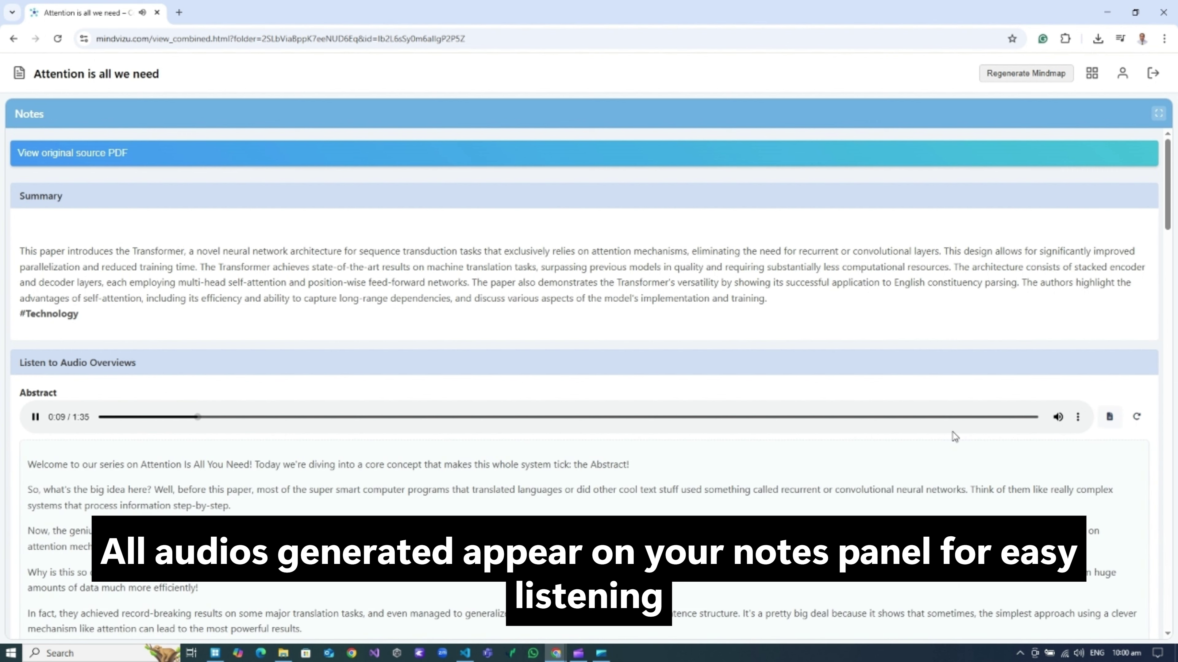
{"action": "scroll", "coordinate": [394, 381], "scroll_direction": "down", "scroll_amount": 5}
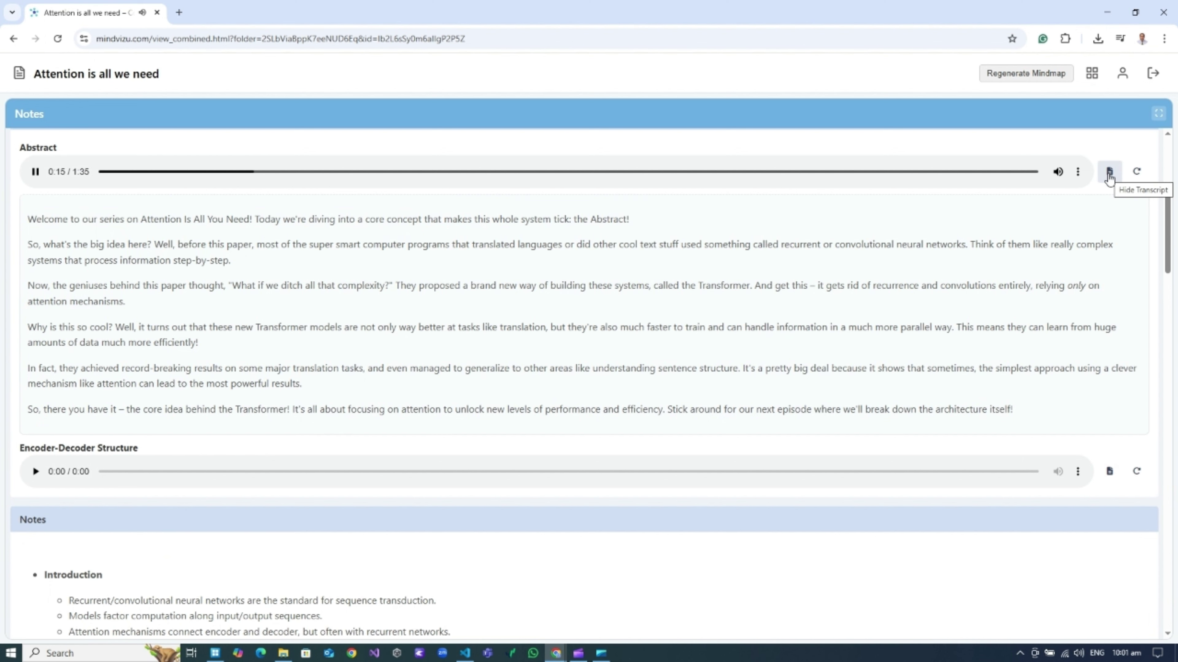
{"action": "left_click", "coordinate": [1109, 173]}
{"action": "left_click", "coordinate": [1110, 226]}
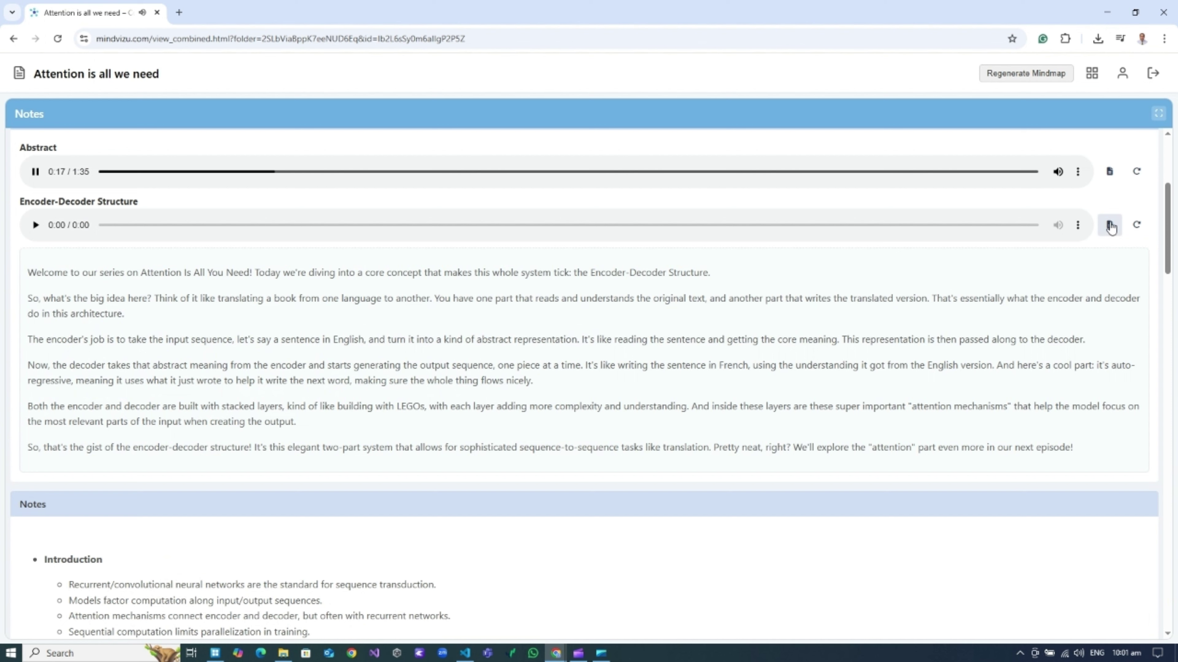
{"action": "left_click", "coordinate": [1109, 225]}
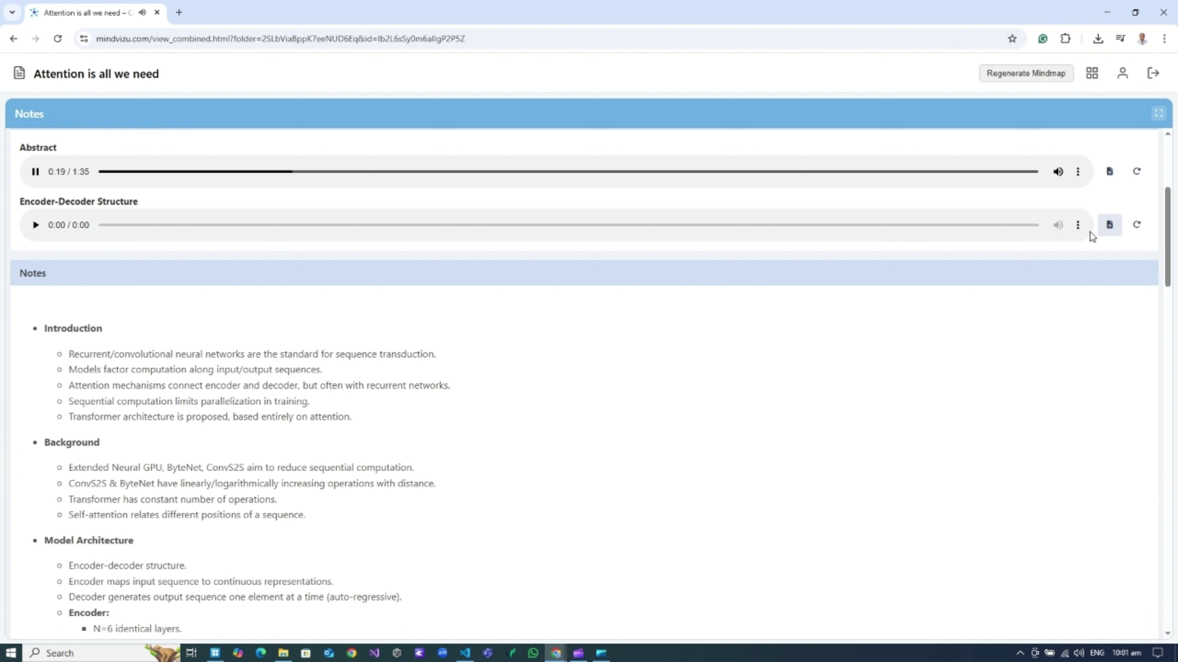
{"action": "scroll", "coordinate": [1035, 344], "scroll_direction": "up", "scroll_amount": 1}
{"action": "scroll", "coordinate": [1035, 344], "scroll_direction": "up", "scroll_amount": 3}
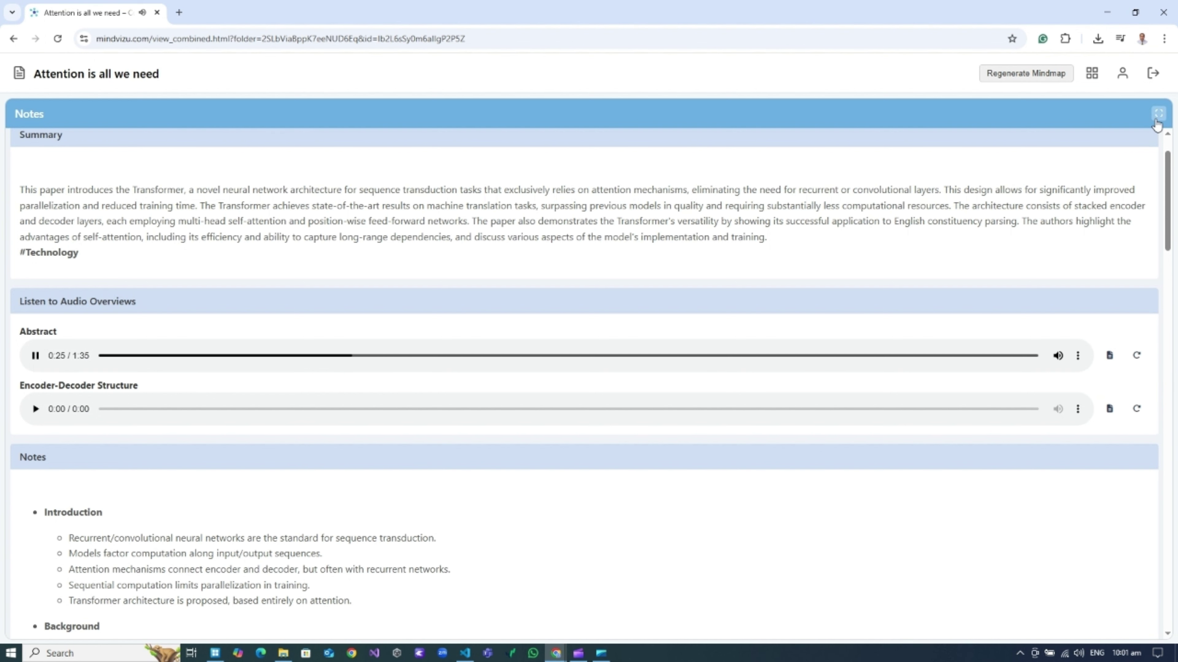
{"action": "left_click", "coordinate": [1158, 115]}
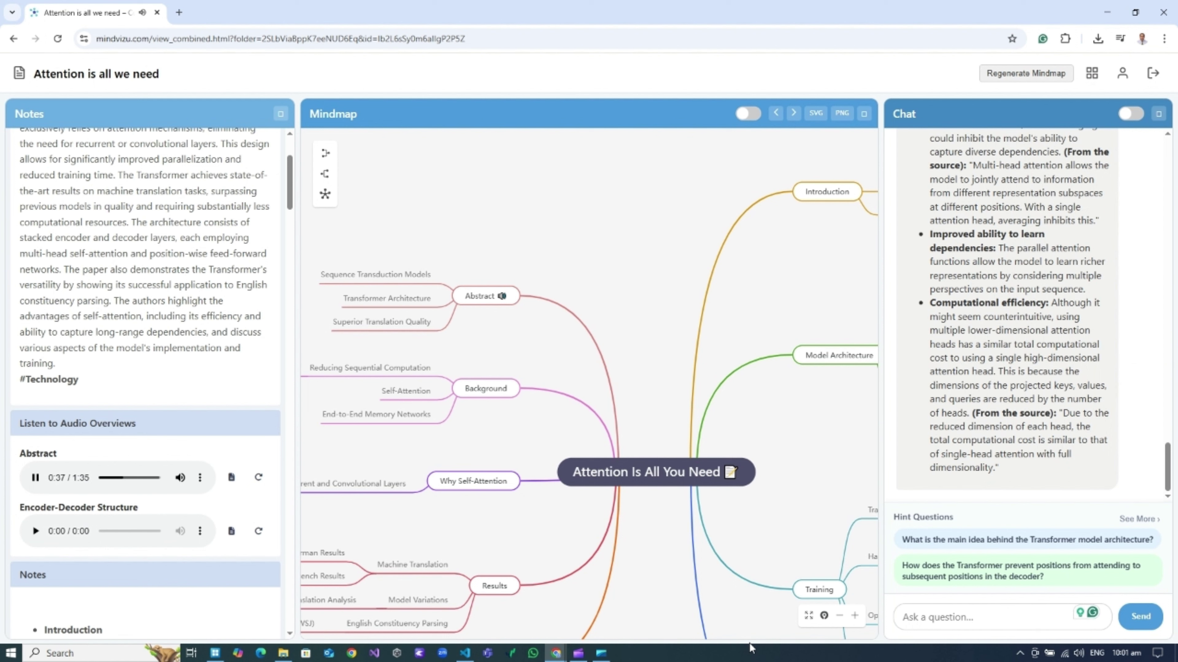
Zoom the map in two levels and centre the Abstract node, bringing up its options.
{"action": "left_click", "coordinate": [855, 616]}
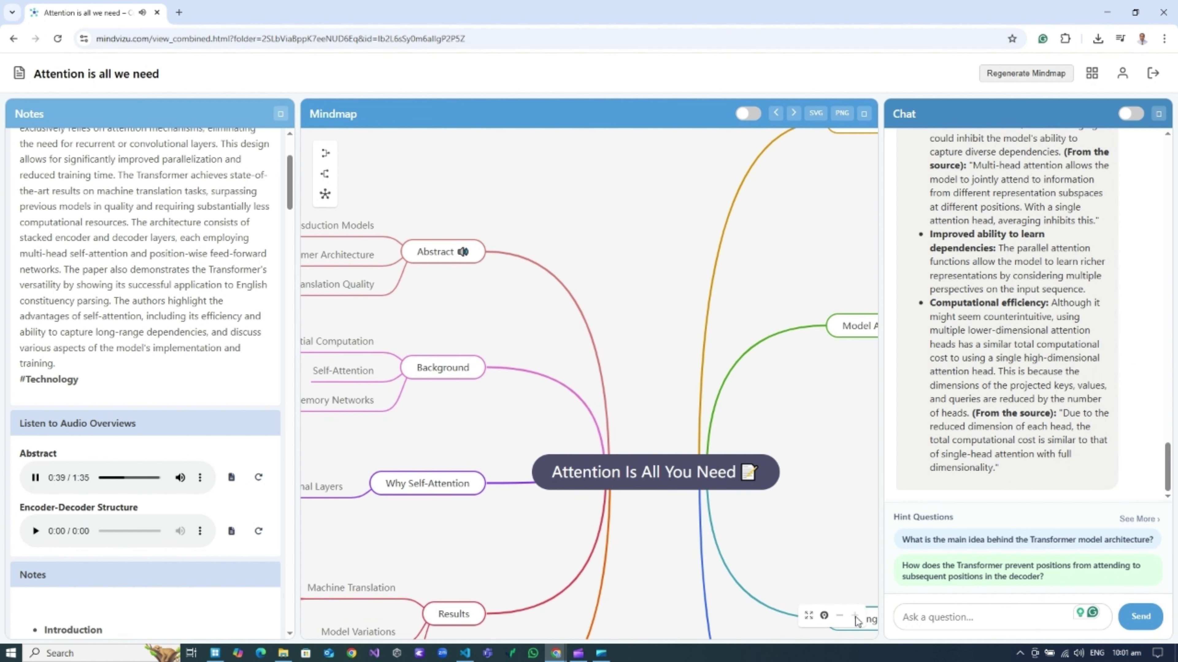
{"action": "left_click", "coordinate": [856, 617]}
{"action": "left_click_drag", "start_coordinate": [562, 322], "coordinate": [628, 373]}
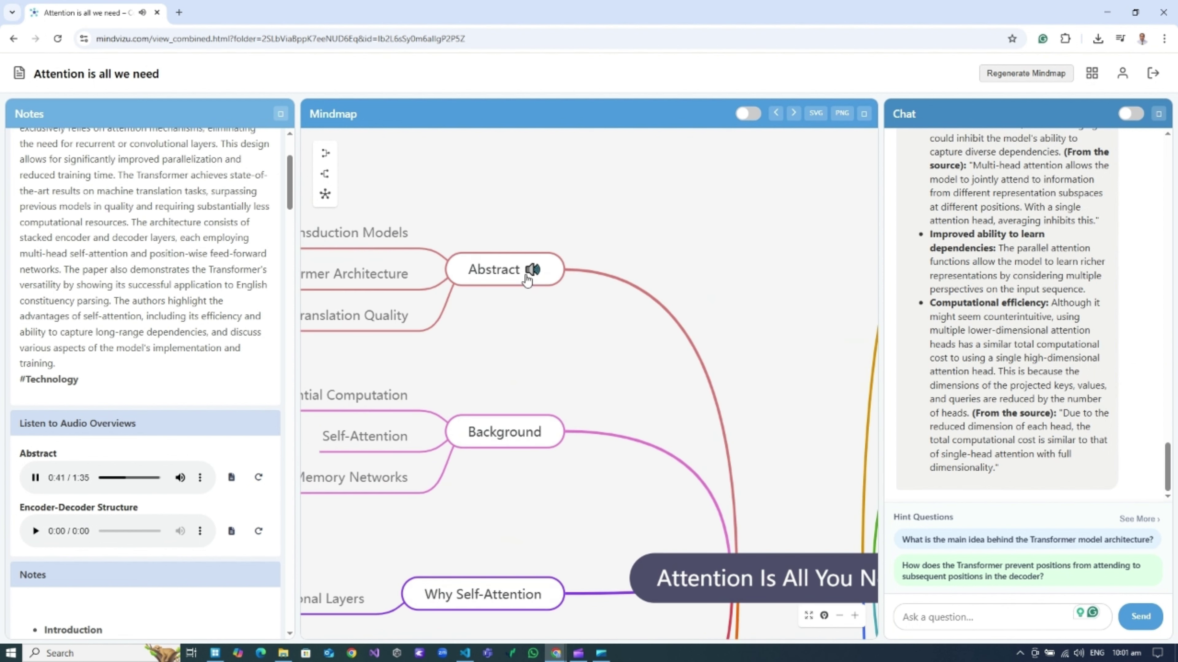
{"action": "right_click", "coordinate": [526, 276]}
Generate the Abstract topic's summary in its details, then pan back to the root topic.
{"action": "left_click", "coordinate": [575, 288]}
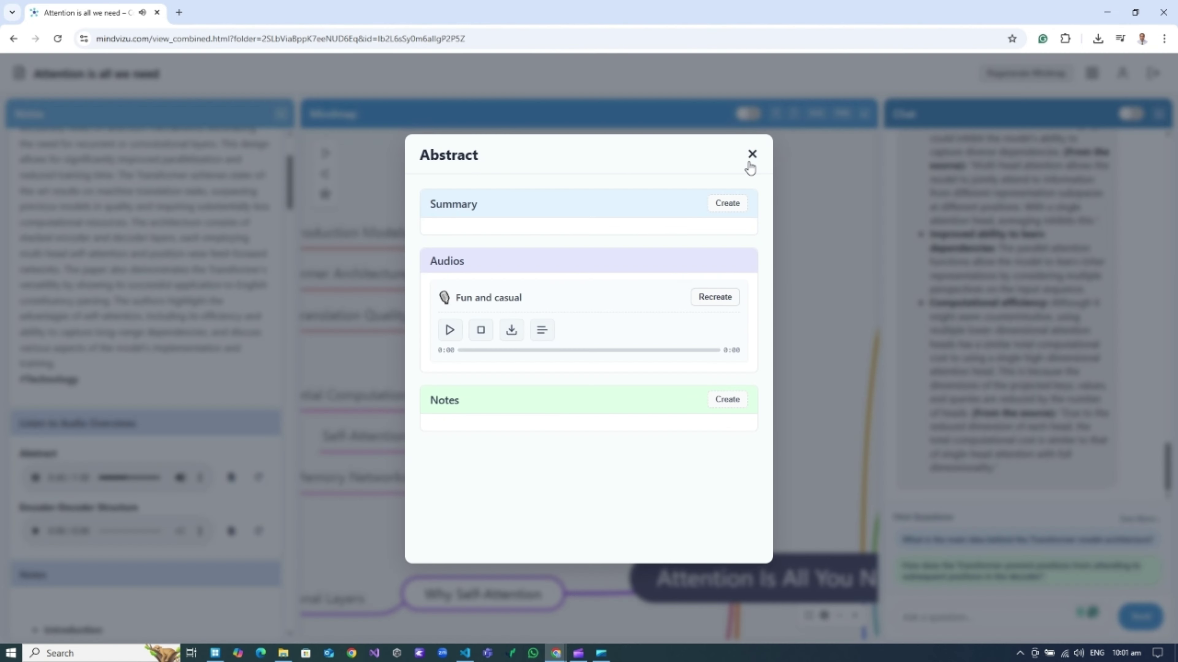
{"action": "left_click", "coordinate": [727, 203]}
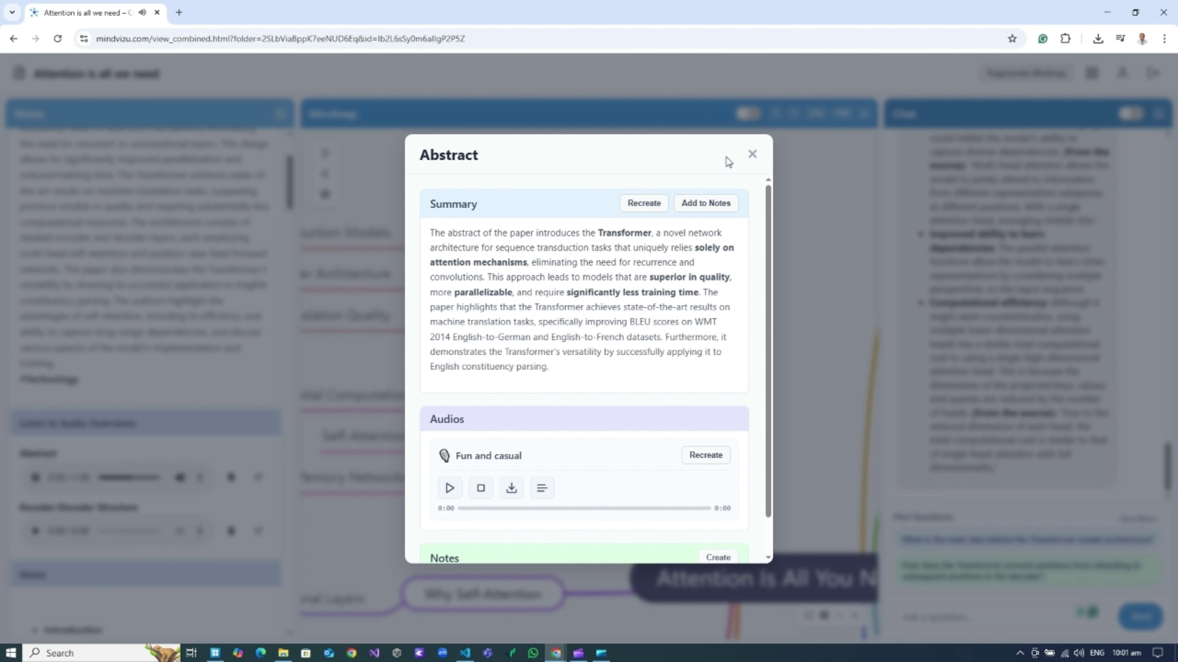
{"action": "left_click", "coordinate": [752, 154]}
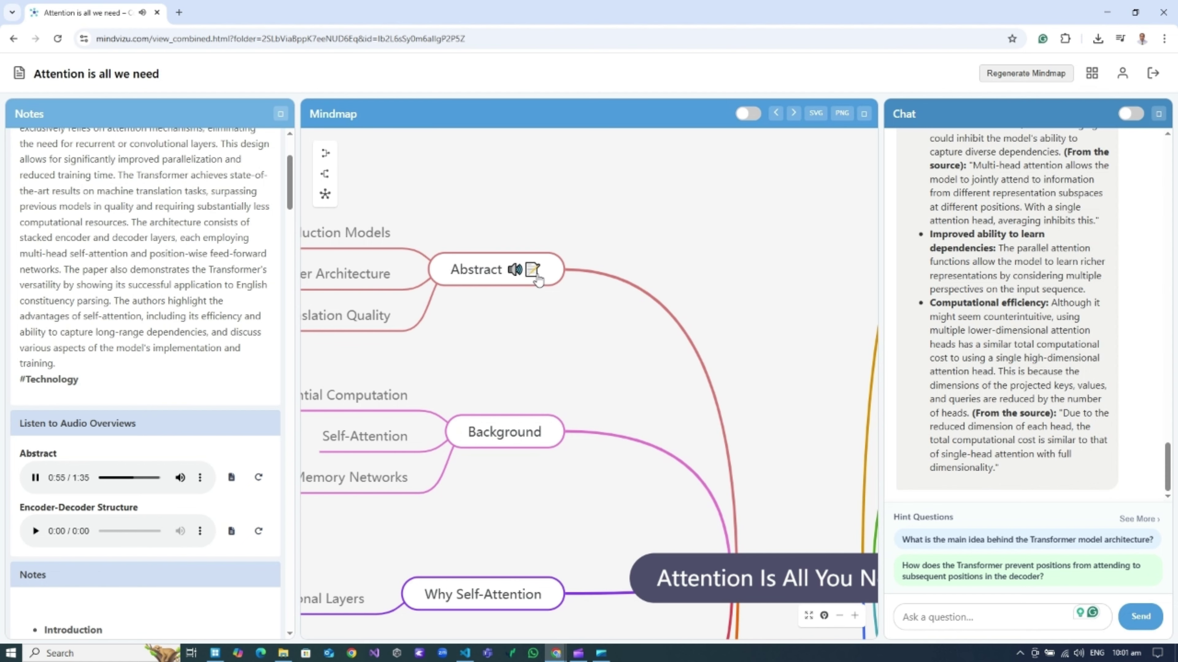
{"action": "left_click_drag", "start_coordinate": [666, 383], "coordinate": [400, 126]}
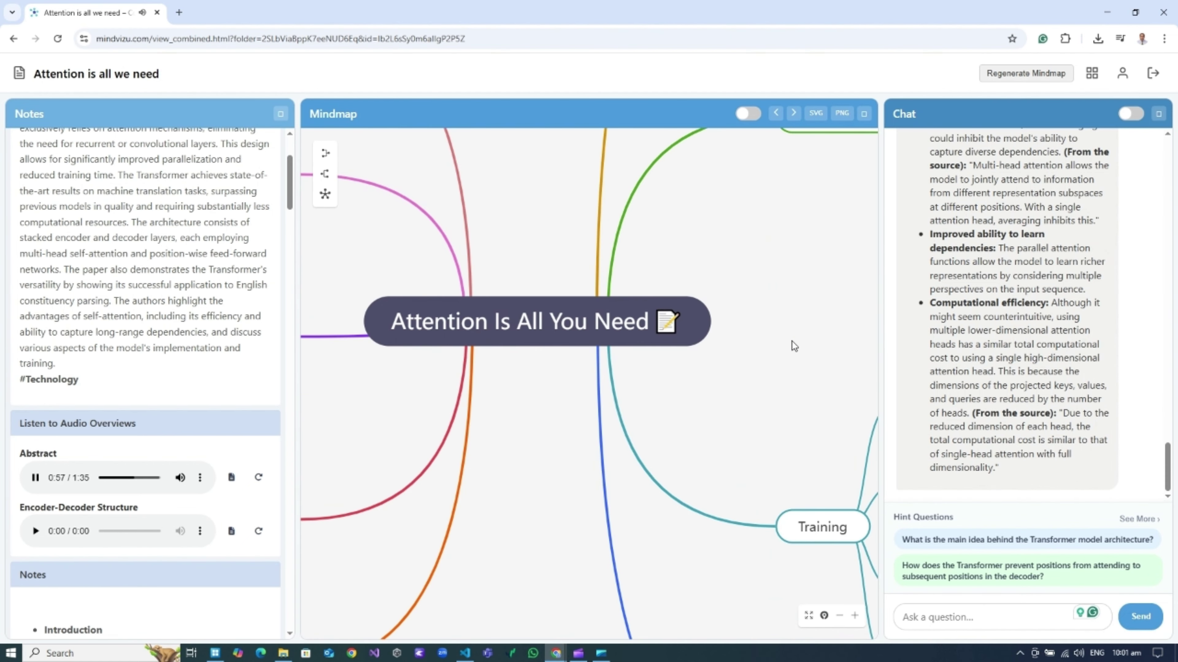
Pan to the Training topic and generate its written summary.
{"action": "left_click_drag", "start_coordinate": [792, 343], "coordinate": [569, 324]}
{"action": "left_click_drag", "start_coordinate": [694, 375], "coordinate": [600, 249]}
{"action": "left_click_drag", "start_coordinate": [660, 306], "coordinate": [597, 281]}
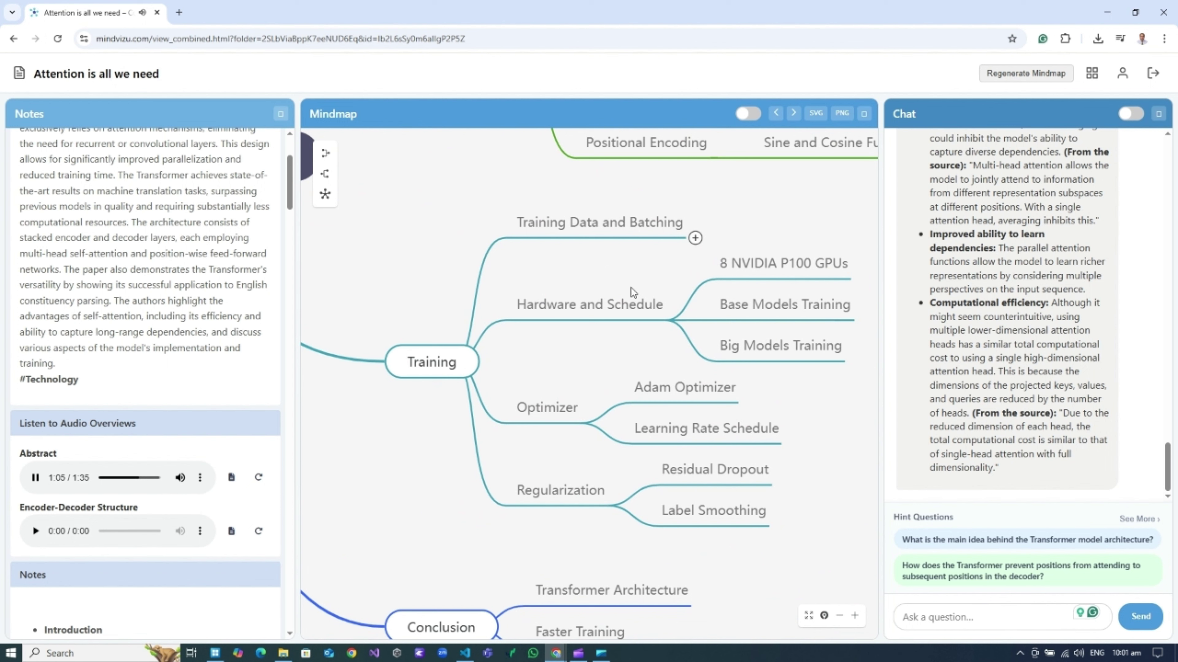
{"action": "right_click", "coordinate": [473, 359]}
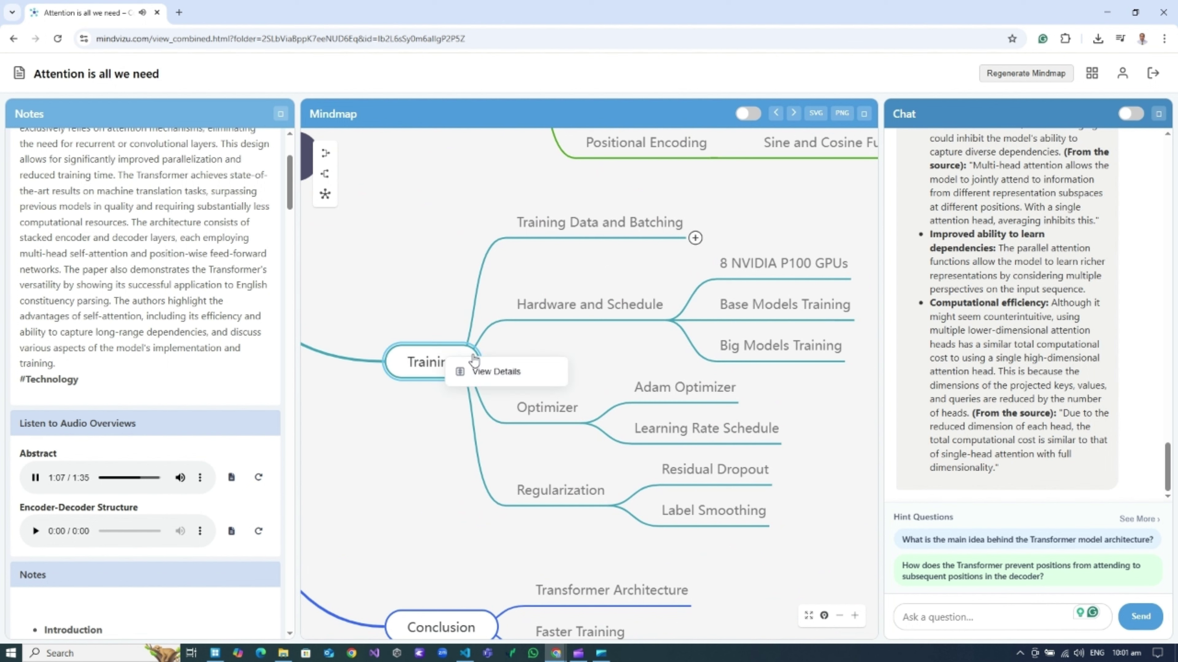
{"action": "left_click", "coordinate": [495, 371]}
{"action": "left_click", "coordinate": [727, 203]}
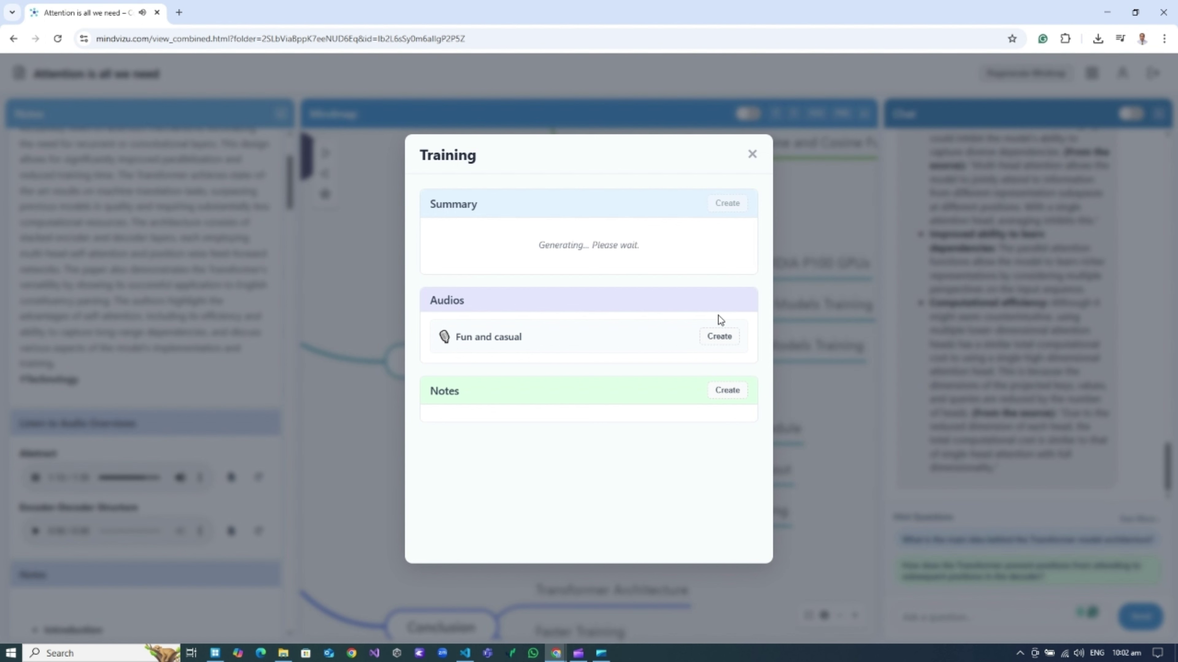
Create a fun and casual audio overview for the Training topic.
{"action": "scroll", "coordinate": [681, 333], "scroll_direction": "down", "scroll_amount": 1}
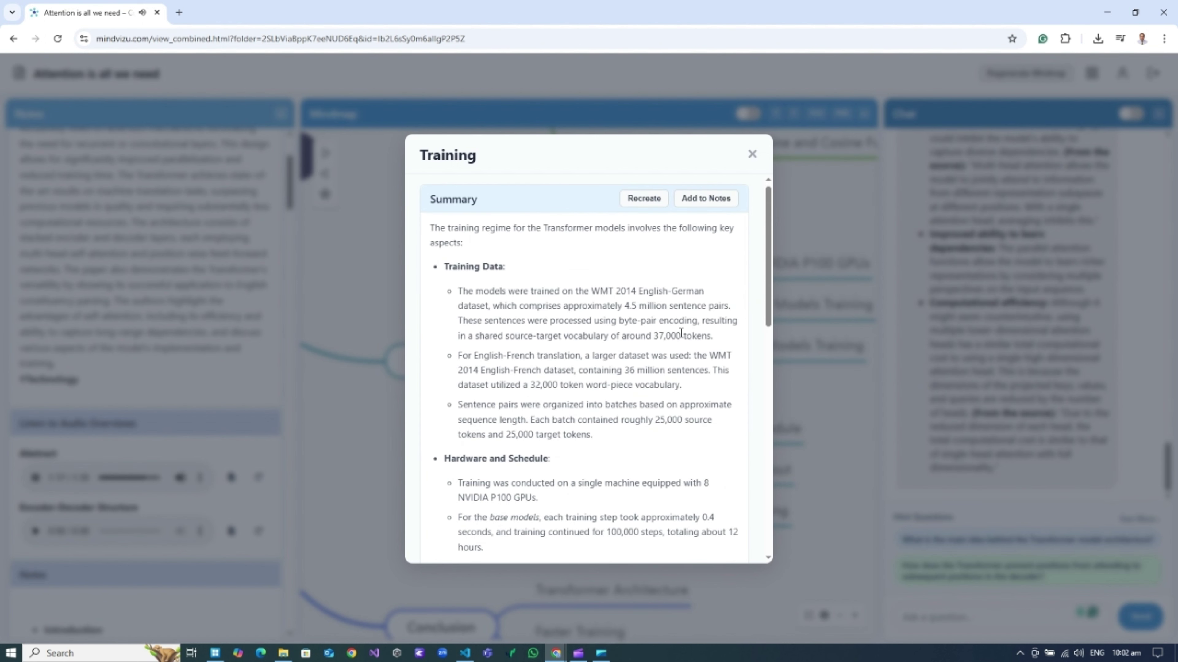
{"action": "scroll", "coordinate": [681, 334], "scroll_direction": "down", "scroll_amount": 10}
{"action": "scroll", "coordinate": [610, 365], "scroll_direction": "up", "scroll_amount": 5}
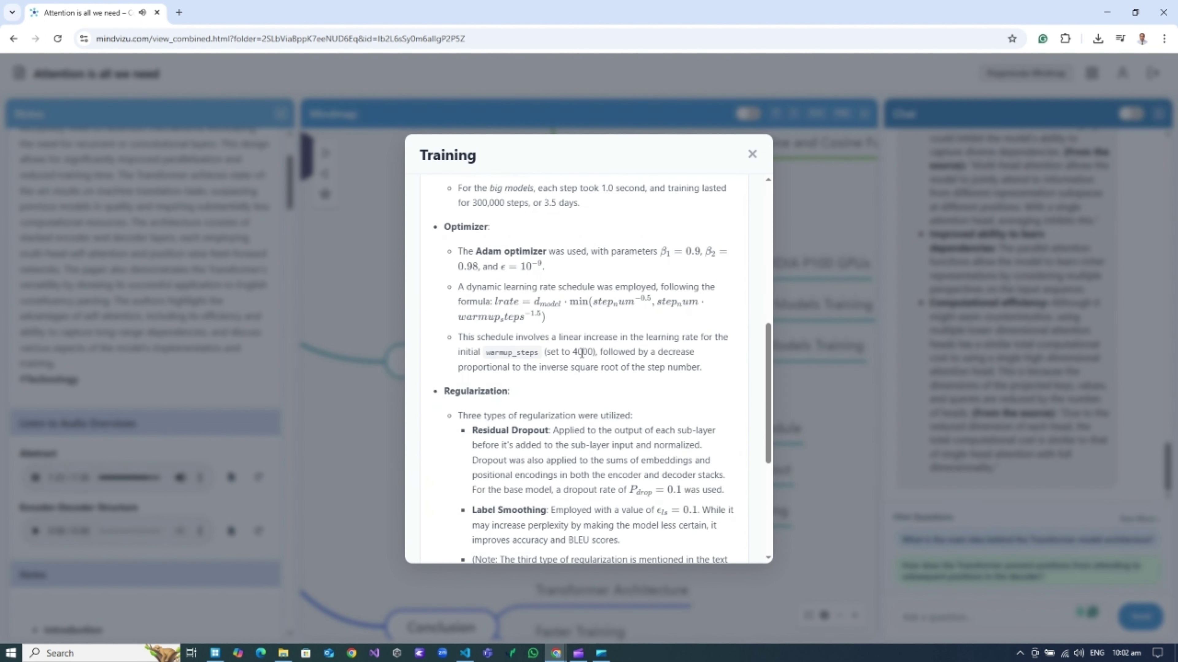
{"action": "scroll", "coordinate": [581, 353], "scroll_direction": "down", "scroll_amount": 1}
{"action": "scroll", "coordinate": [582, 353], "scroll_direction": "down", "scroll_amount": 3}
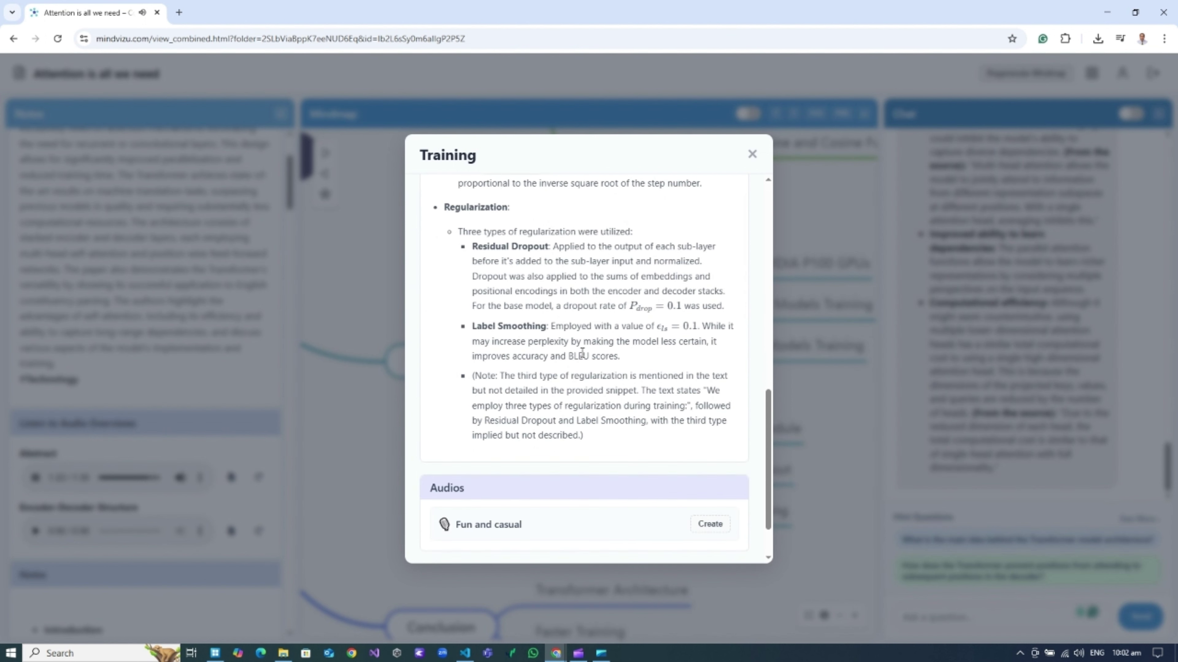
{"action": "scroll", "coordinate": [582, 353], "scroll_direction": "down", "scroll_amount": 1}
{"action": "left_click", "coordinate": [710, 462]}
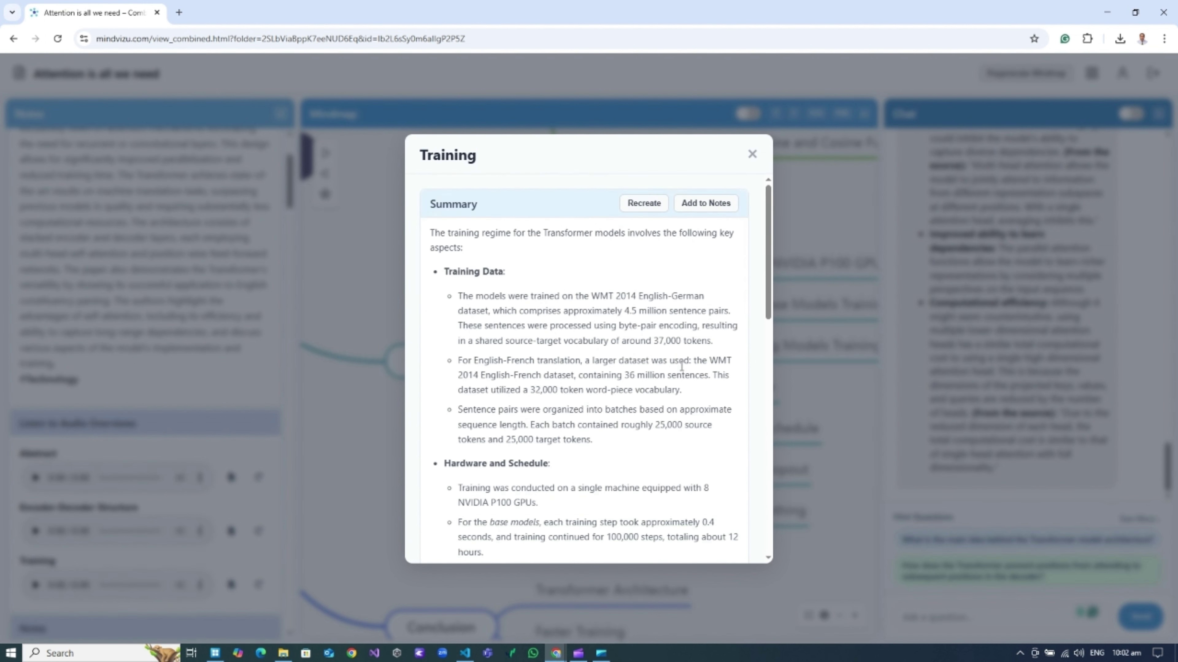
Play the Training audio, skip ahead twice, stop it and close the Training details.
{"action": "scroll", "coordinate": [623, 370], "scroll_direction": "down", "scroll_amount": 11}
{"action": "left_click", "coordinate": [450, 448]}
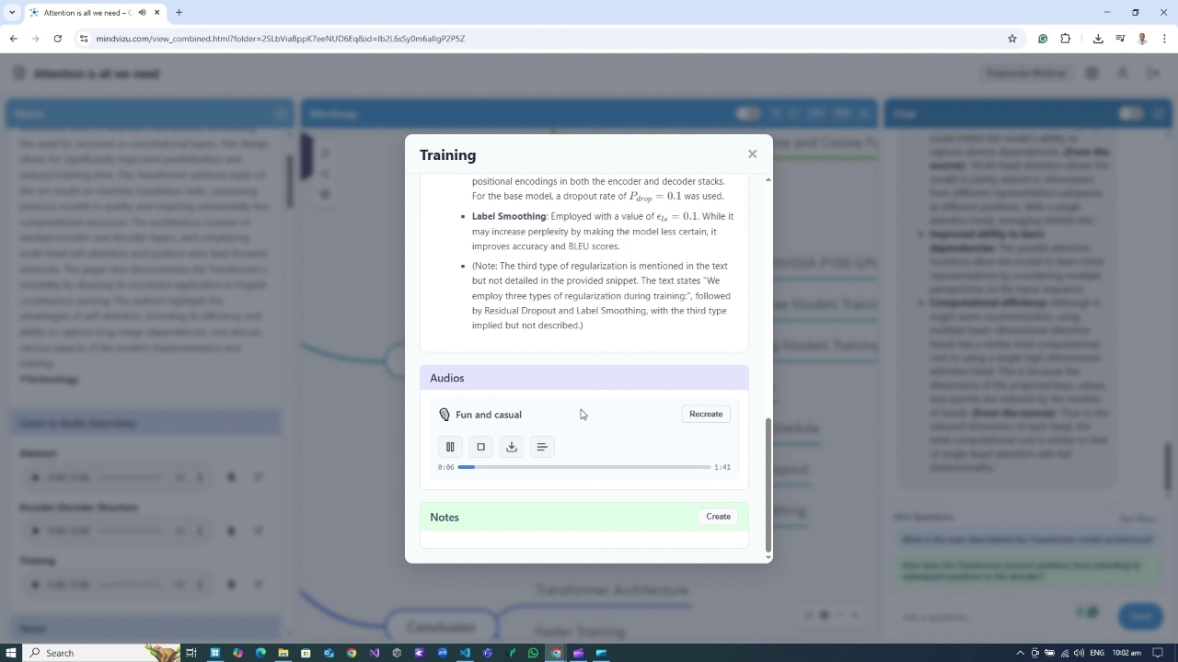
{"action": "left_click", "coordinate": [577, 468]}
{"action": "left_click", "coordinate": [671, 467]}
{"action": "left_click", "coordinate": [481, 448]}
{"action": "key", "text": "Escape"}
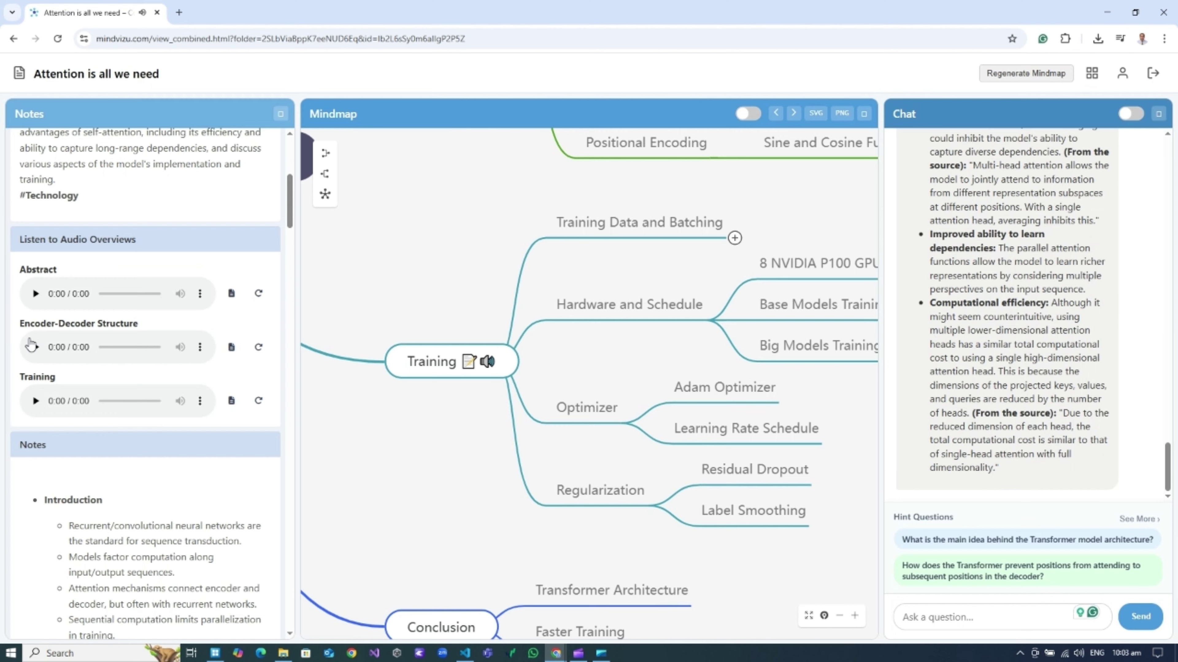
Refresh the suggested questions and ask about the Transformer architecture's main idea.
{"action": "scroll", "coordinate": [618, 311], "scroll_direction": "up", "scroll_amount": 5}
{"action": "left_click_drag", "start_coordinate": [369, 191], "coordinate": [707, 252]}
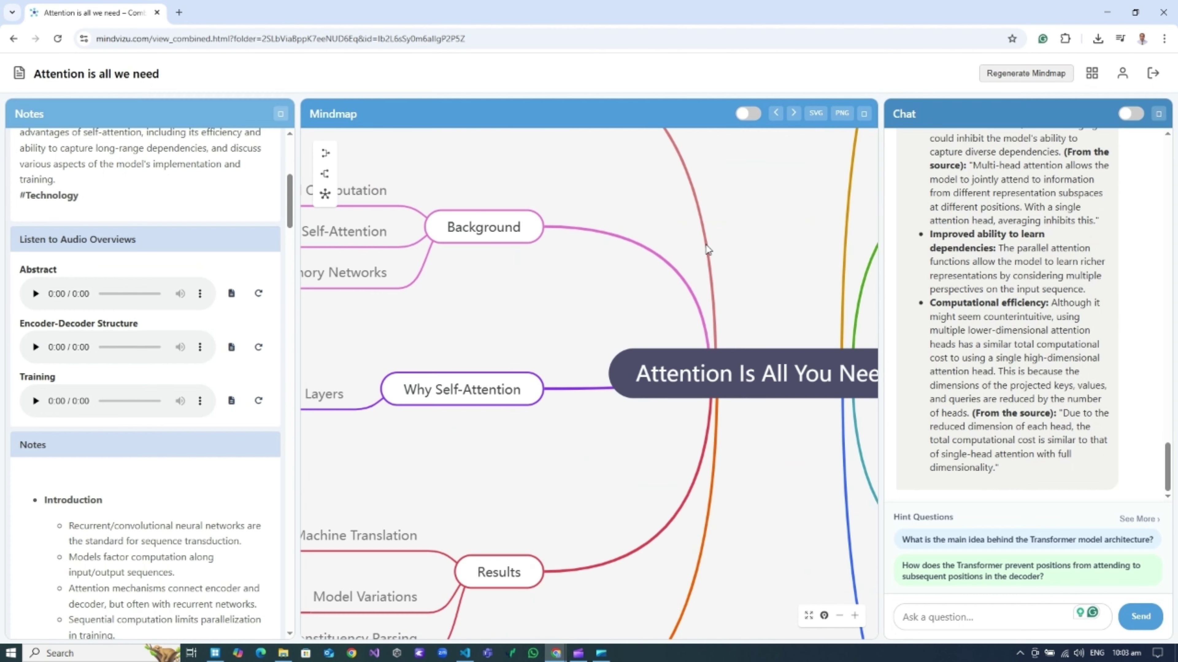
{"action": "left_click_drag", "start_coordinate": [447, 308], "coordinate": [665, 458]}
{"action": "left_click_drag", "start_coordinate": [805, 462], "coordinate": [447, 339]}
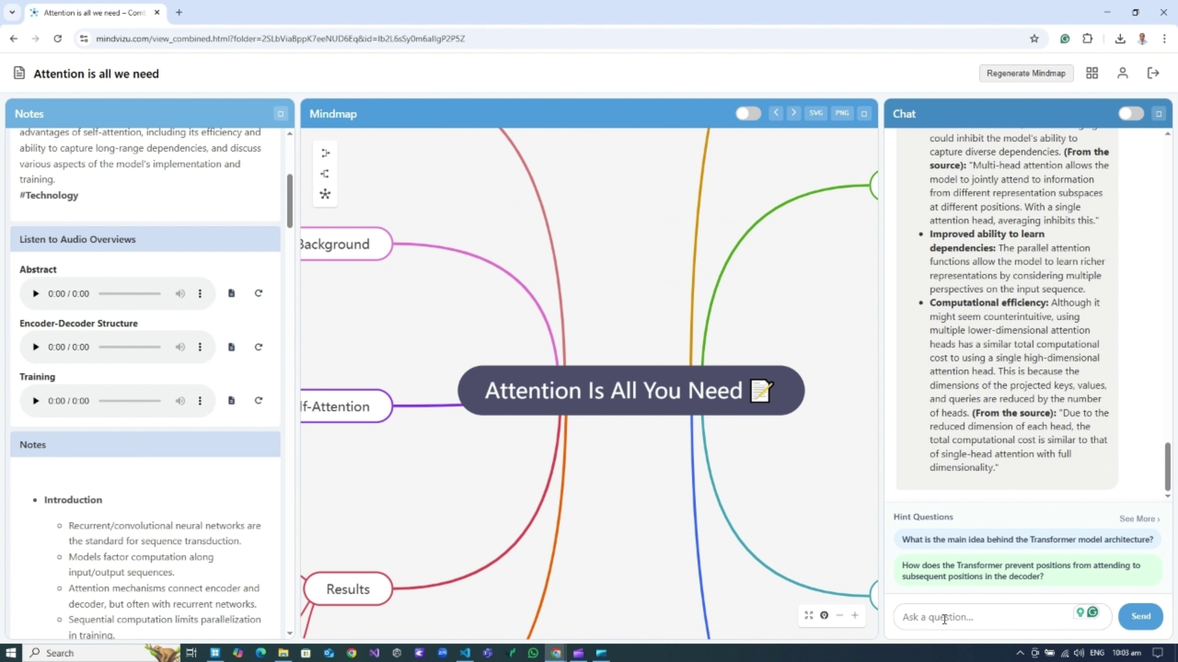
{"action": "left_click_drag", "start_coordinate": [782, 469], "coordinate": [458, 486]}
{"action": "left_click_drag", "start_coordinate": [668, 405], "coordinate": [596, 470]}
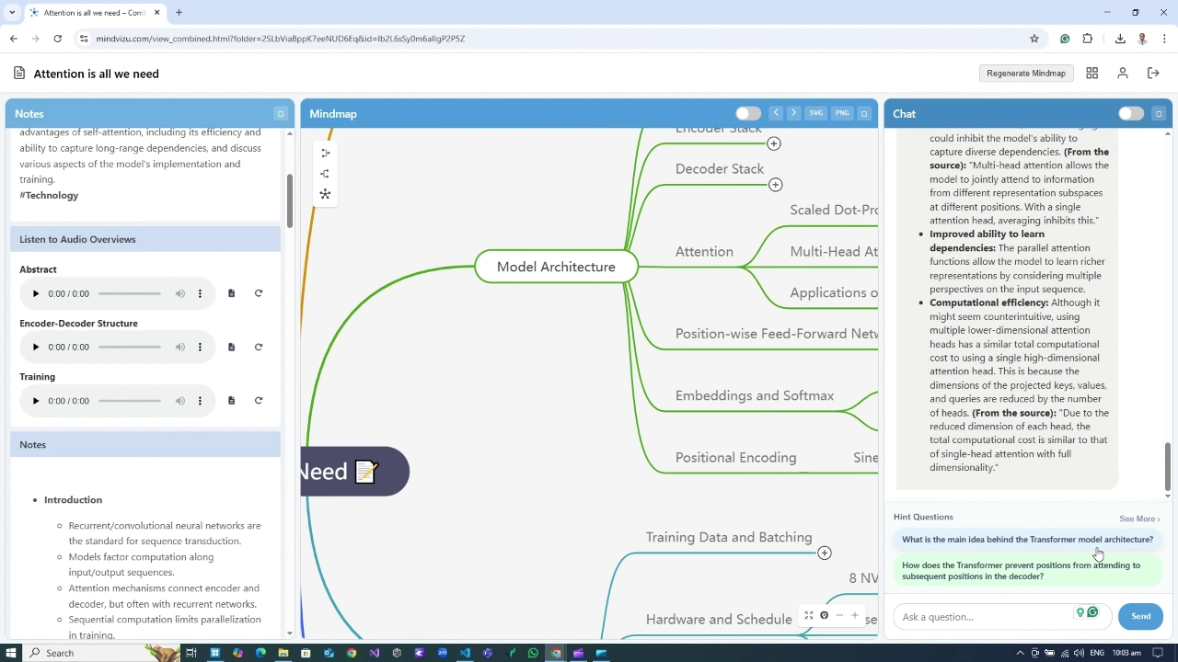
{"action": "left_click", "coordinate": [1139, 520]}
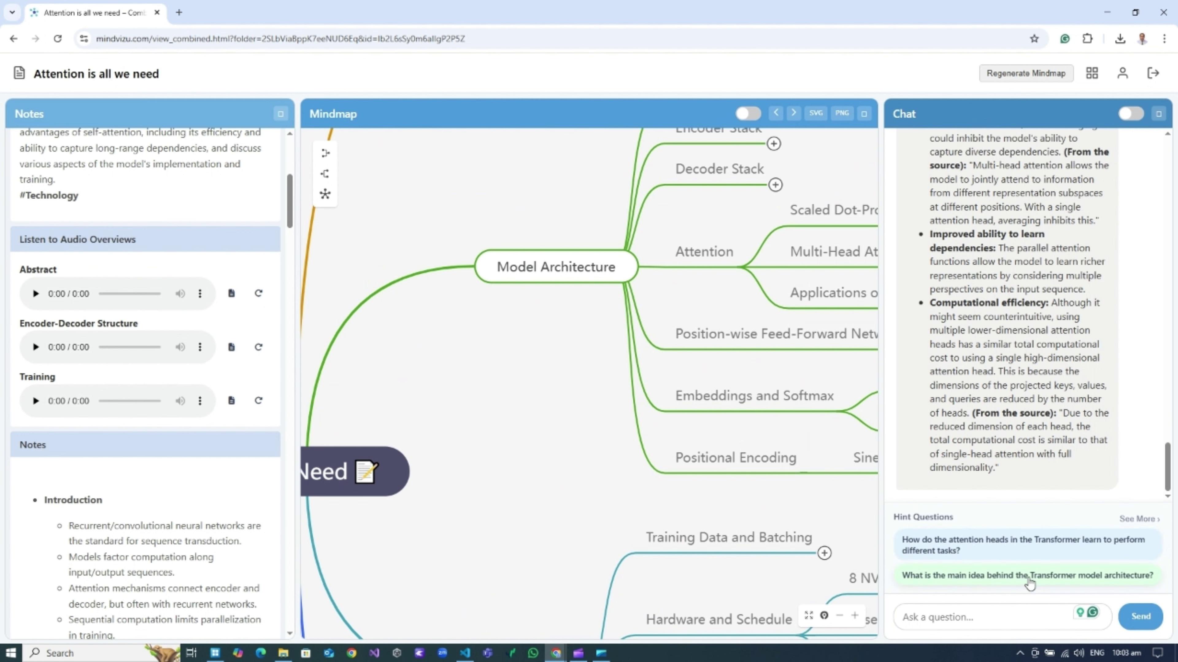
{"action": "left_click", "coordinate": [1029, 580]}
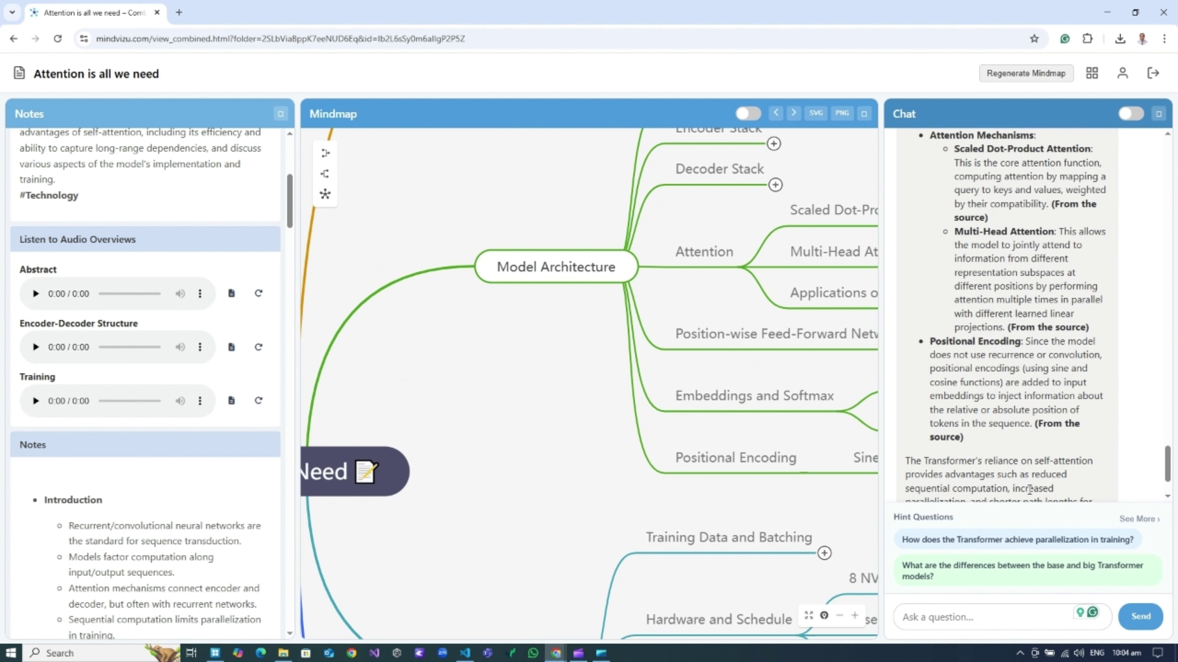
Save the main-idea chat answer into the notes.
{"action": "scroll", "coordinate": [1029, 490], "scroll_direction": "down", "scroll_amount": 2}
{"action": "left_click", "coordinate": [925, 476]}
{"action": "scroll", "coordinate": [171, 347], "scroll_direction": "down", "scroll_amount": 10}
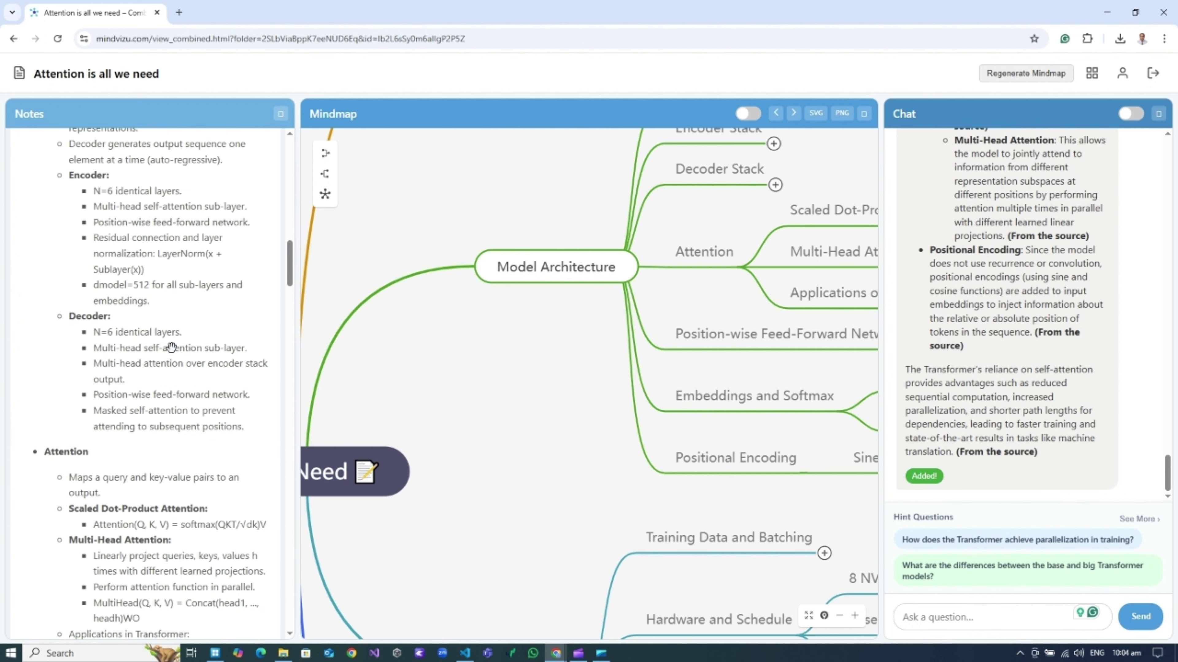
{"action": "scroll", "coordinate": [171, 347], "scroll_direction": "down", "scroll_amount": 10}
Open the original paper PDF in a new tab, skim it, and return to the map tab.
{"action": "left_click_drag", "start_coordinate": [290, 320], "coordinate": [296, 144]}
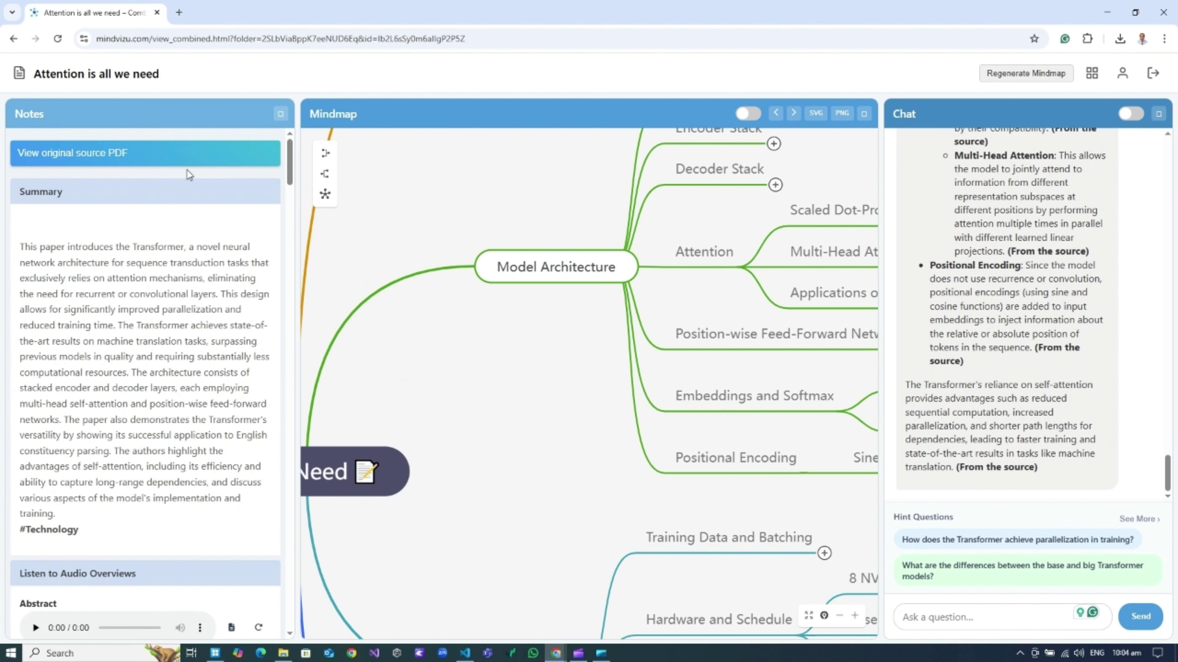
{"action": "left_click", "coordinate": [155, 157]}
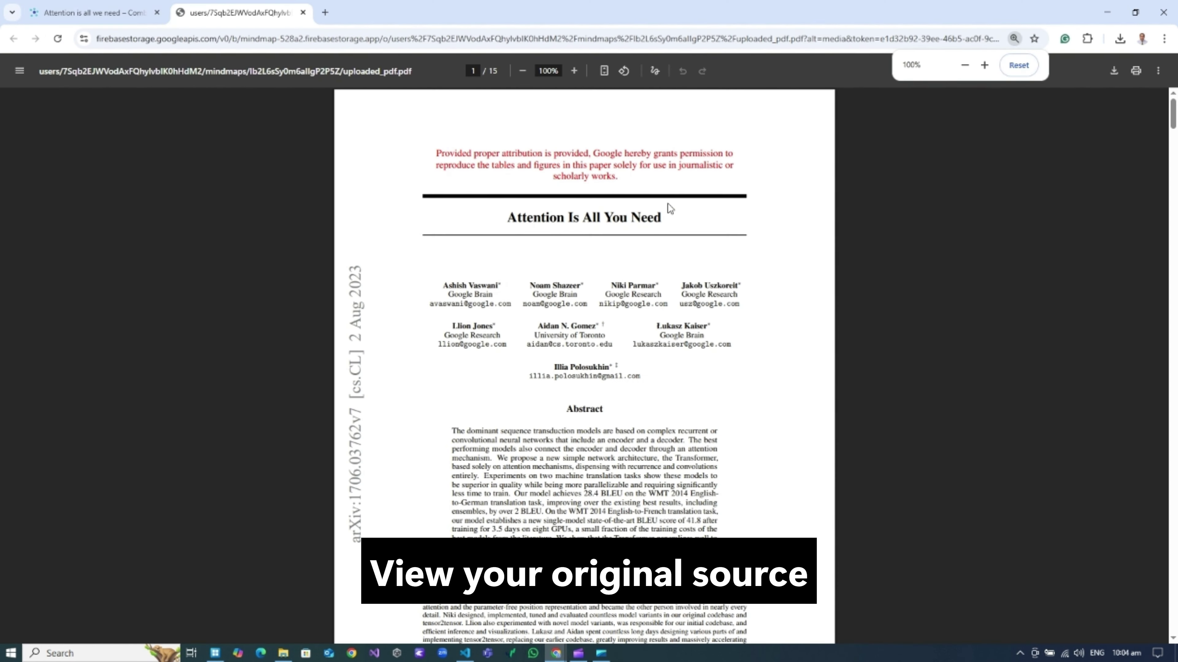
{"action": "scroll", "coordinate": [669, 204], "scroll_direction": "down", "scroll_amount": 20}
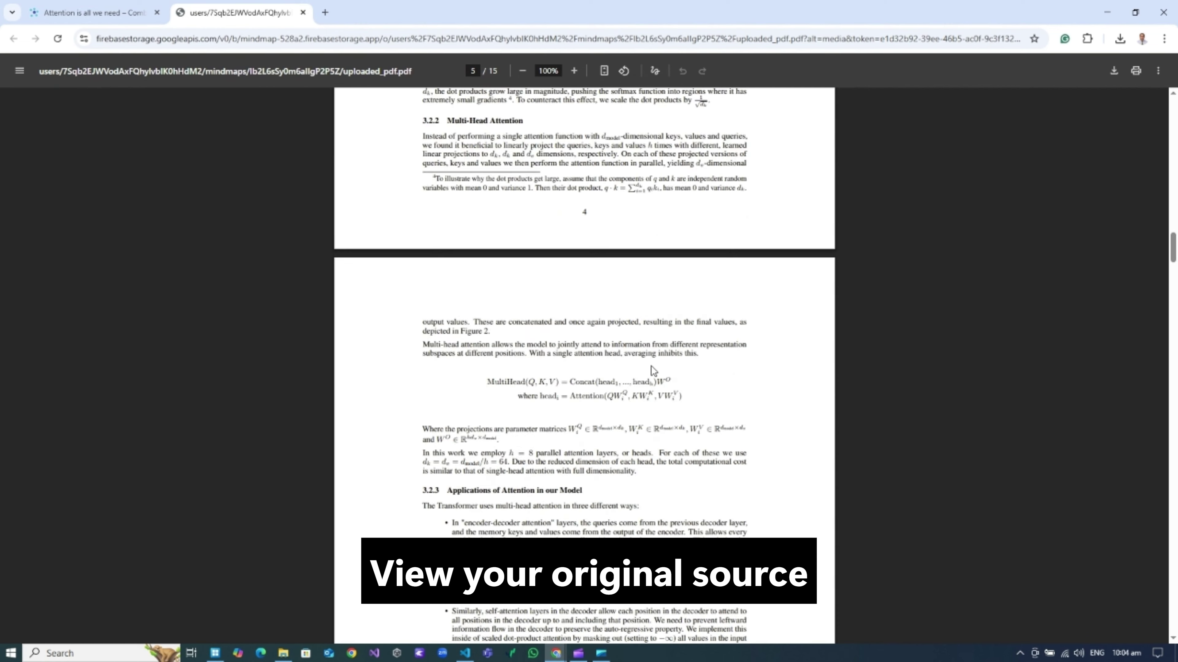
{"action": "scroll", "coordinate": [652, 370], "scroll_direction": "down", "scroll_amount": 10}
{"action": "scroll", "coordinate": [654, 366], "scroll_direction": "up", "scroll_amount": 3}
{"action": "scroll", "coordinate": [781, 372], "scroll_direction": "down", "scroll_amount": 10}
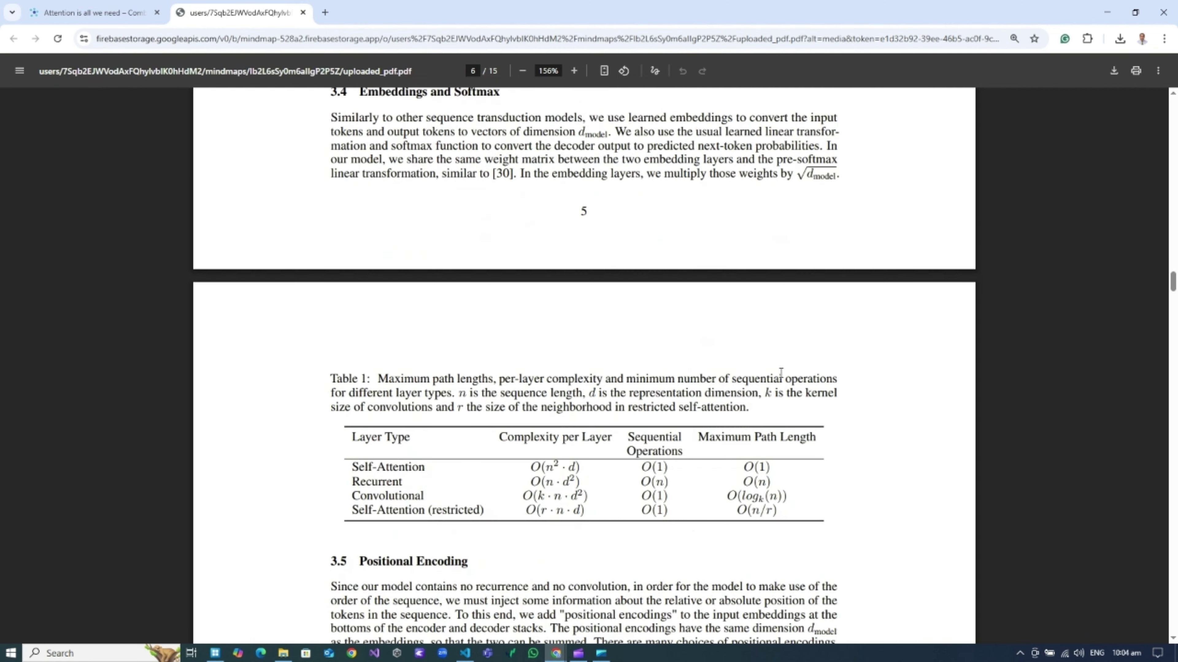
{"action": "scroll", "coordinate": [781, 372], "scroll_direction": "down", "scroll_amount": 10}
{"action": "key", "text": "ctrl+shift+Tab"}
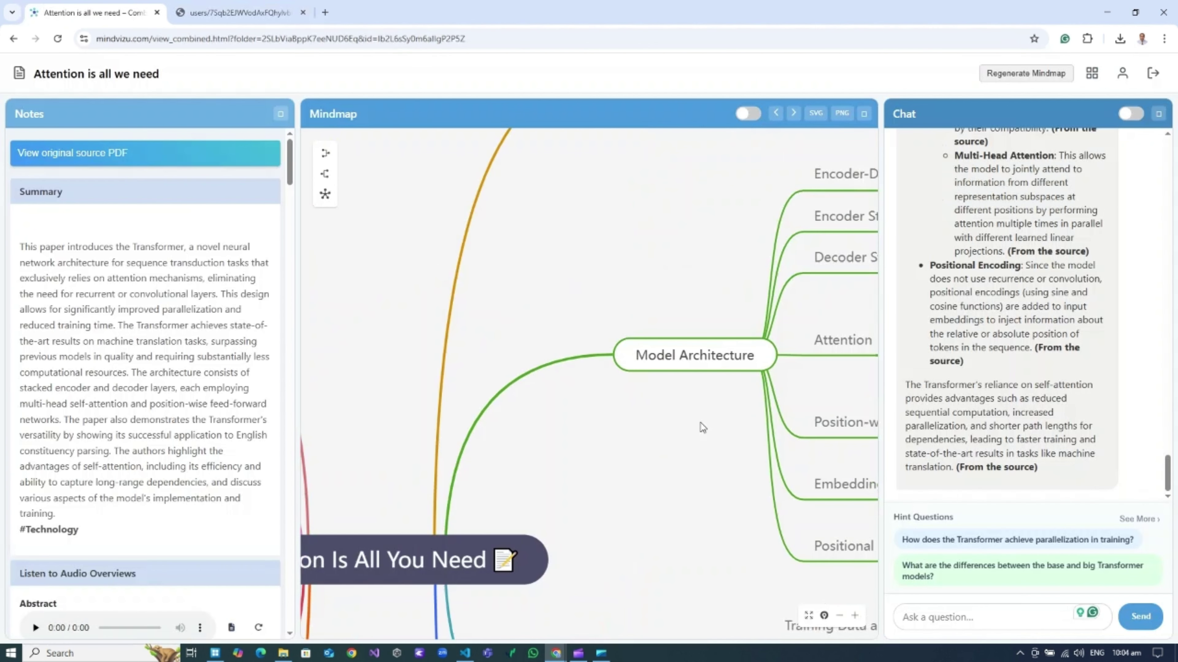
Re-centre and zoom out to show the whole mind map, then return to the workspace dashboard.
{"action": "left_click_drag", "start_coordinate": [288, 169], "coordinate": [272, 569]}
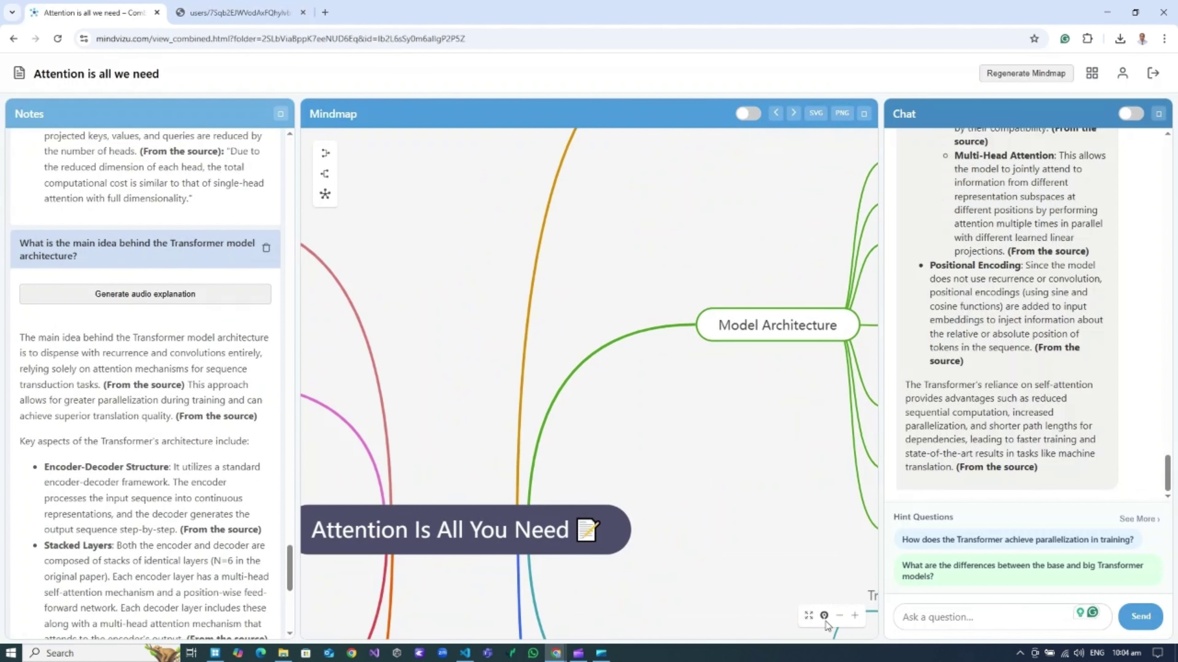
{"action": "left_click", "coordinate": [824, 615]}
{"action": "left_click", "coordinate": [839, 615]}
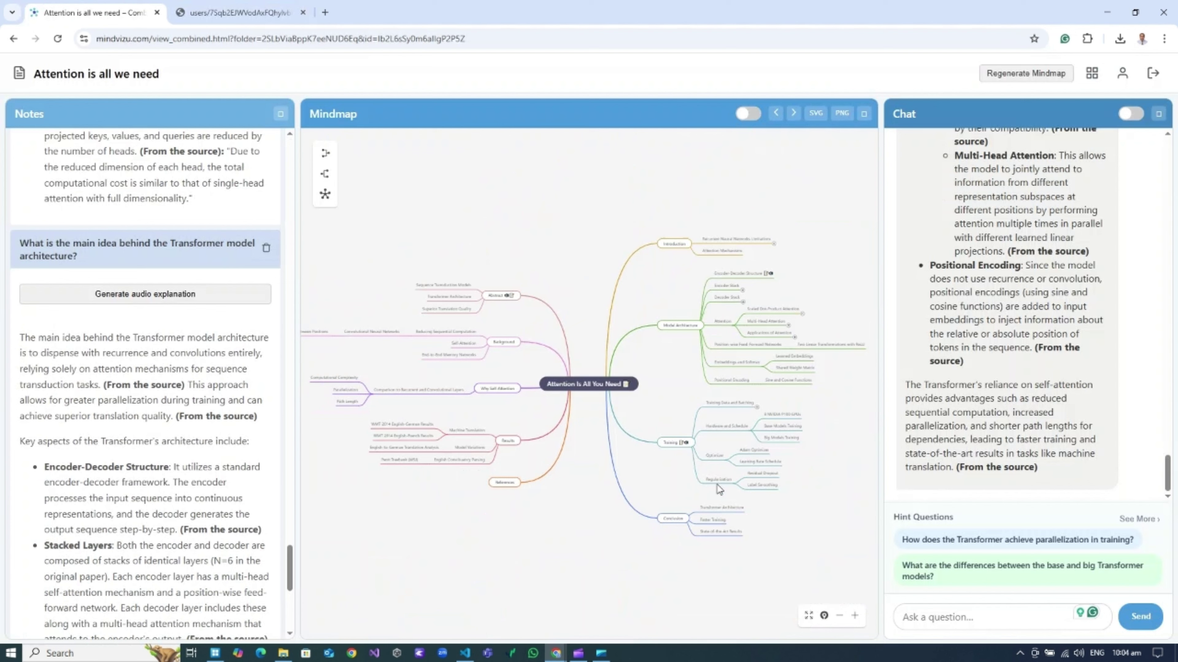
{"action": "scroll", "coordinate": [1029, 364], "scroll_direction": "up", "scroll_amount": 10}
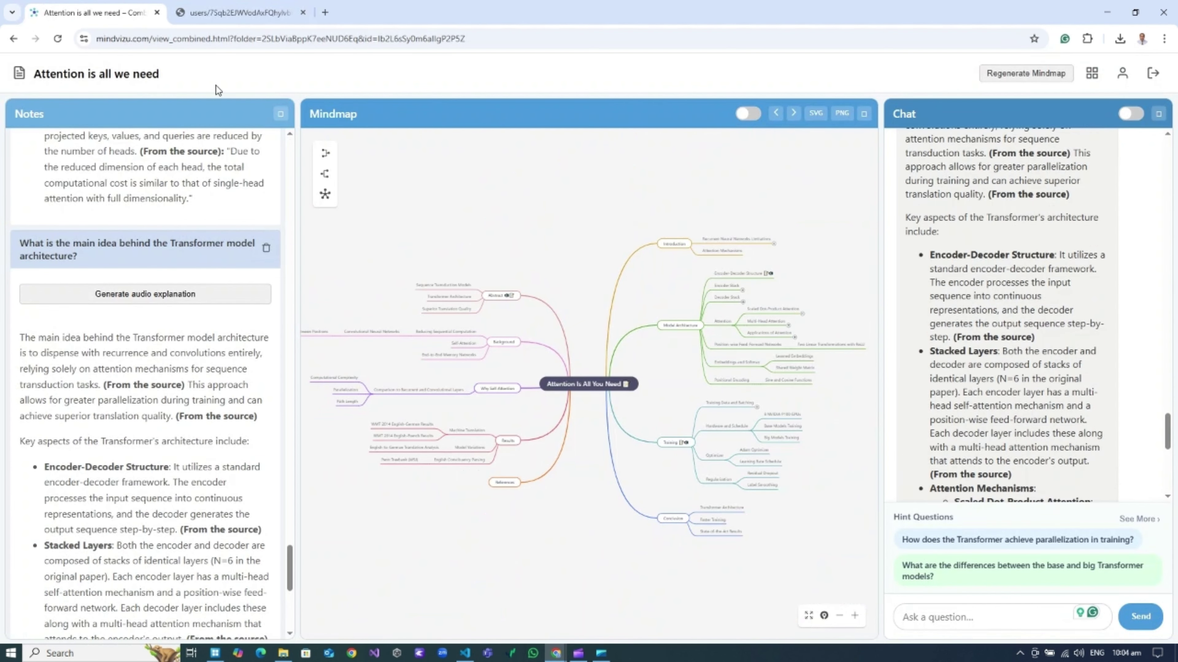
{"action": "left_click", "coordinate": [1093, 74]}
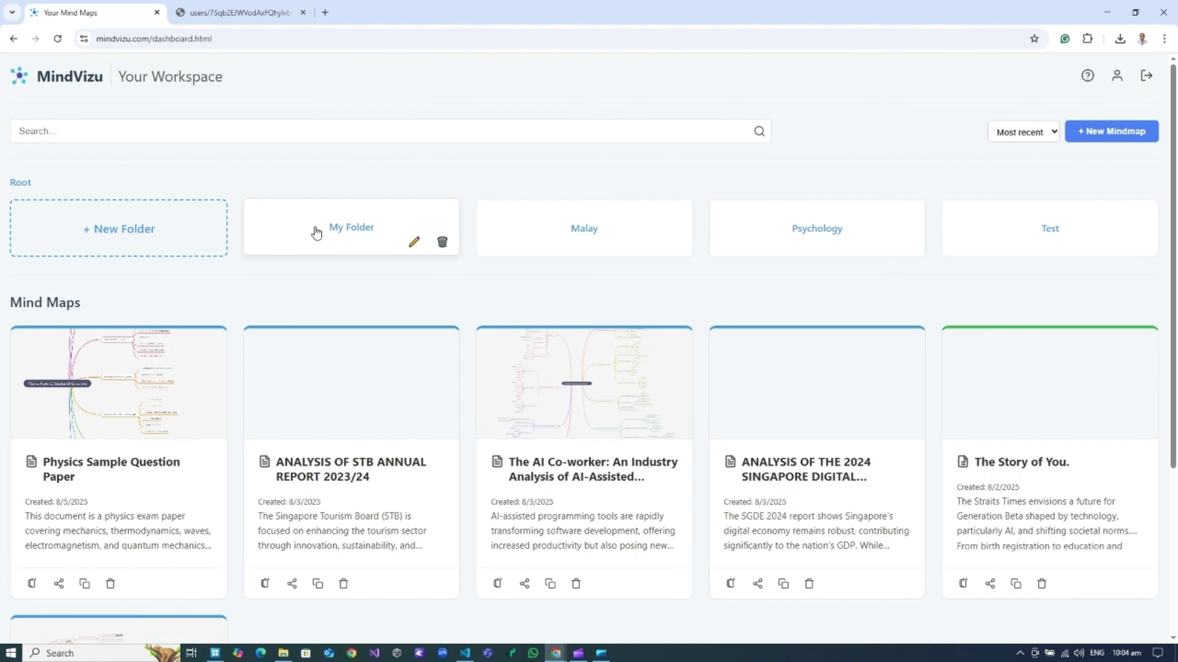
In My Folder, select the share link and switch public sharing on for 'Attention is all we need'.
{"action": "left_click", "coordinate": [316, 234]}
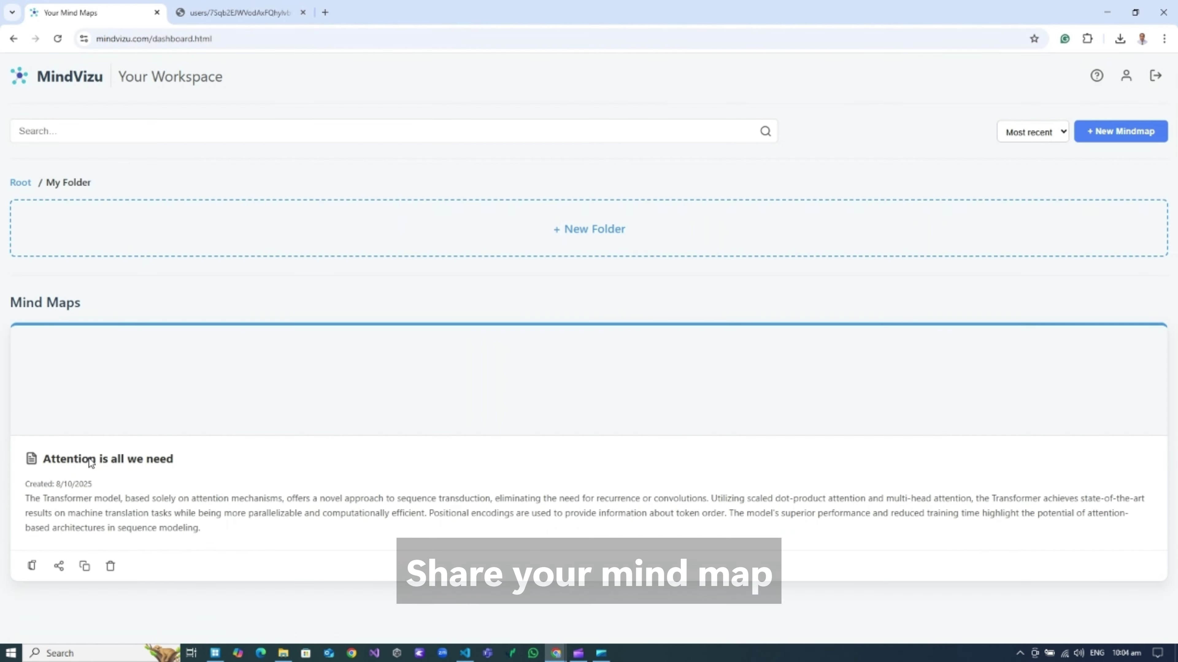
{"action": "left_click", "coordinate": [59, 567]}
{"action": "left_click", "coordinate": [534, 355]}
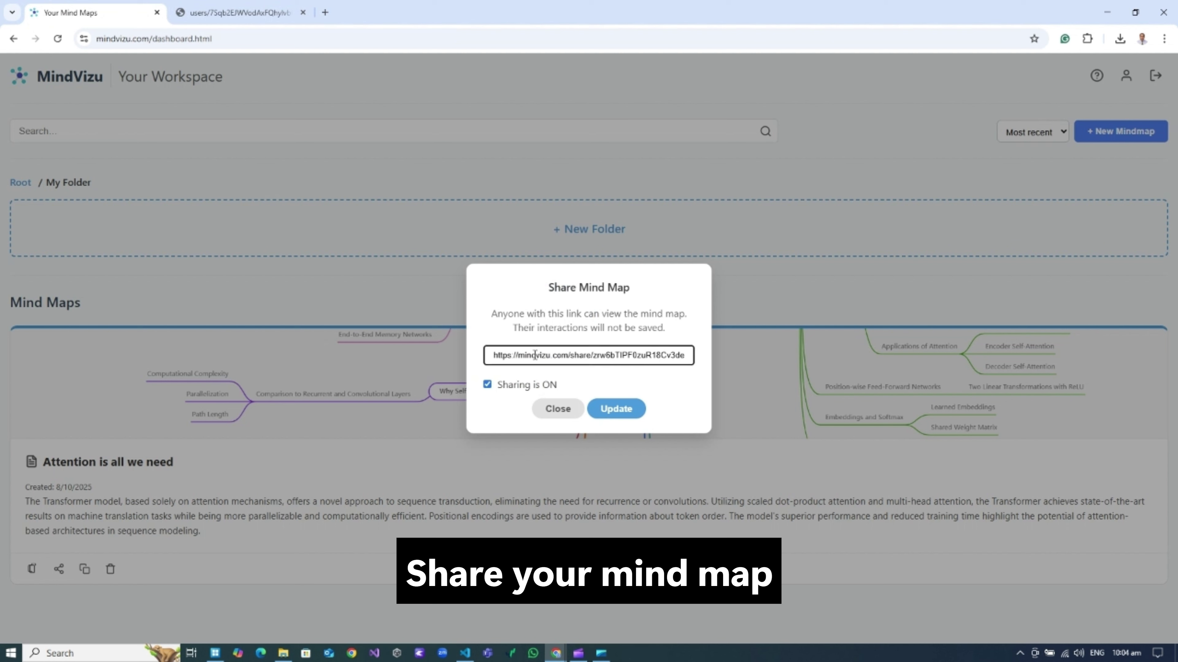
{"action": "triple_click", "coordinate": [549, 354]}
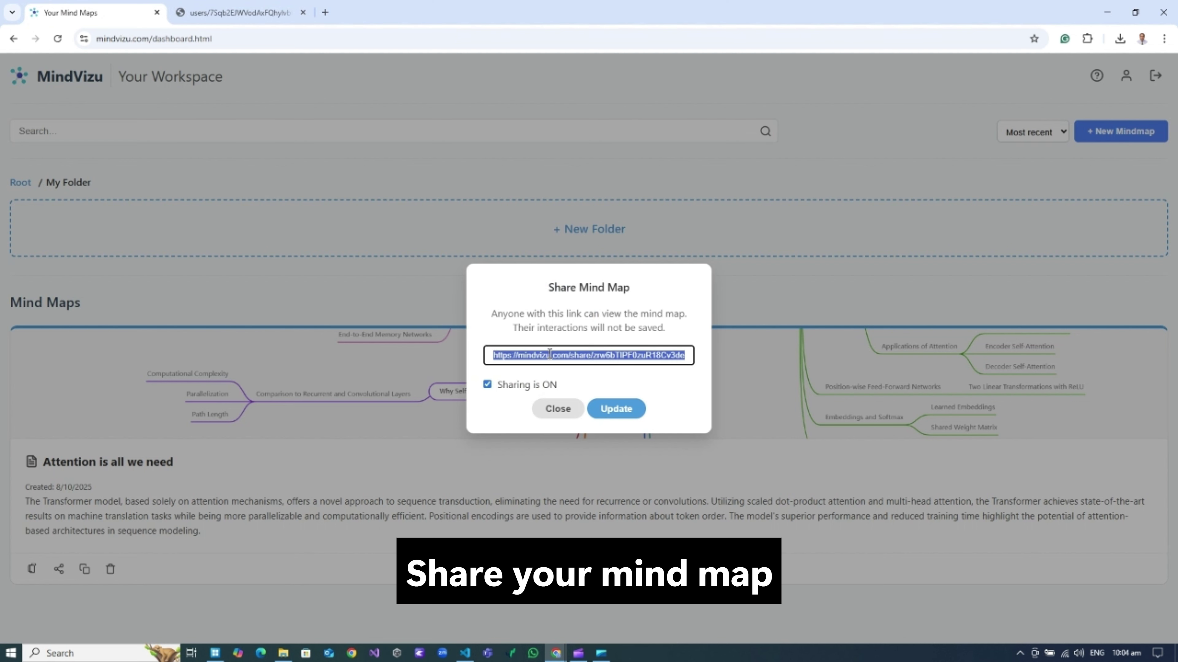
{"action": "left_click", "coordinate": [613, 409]}
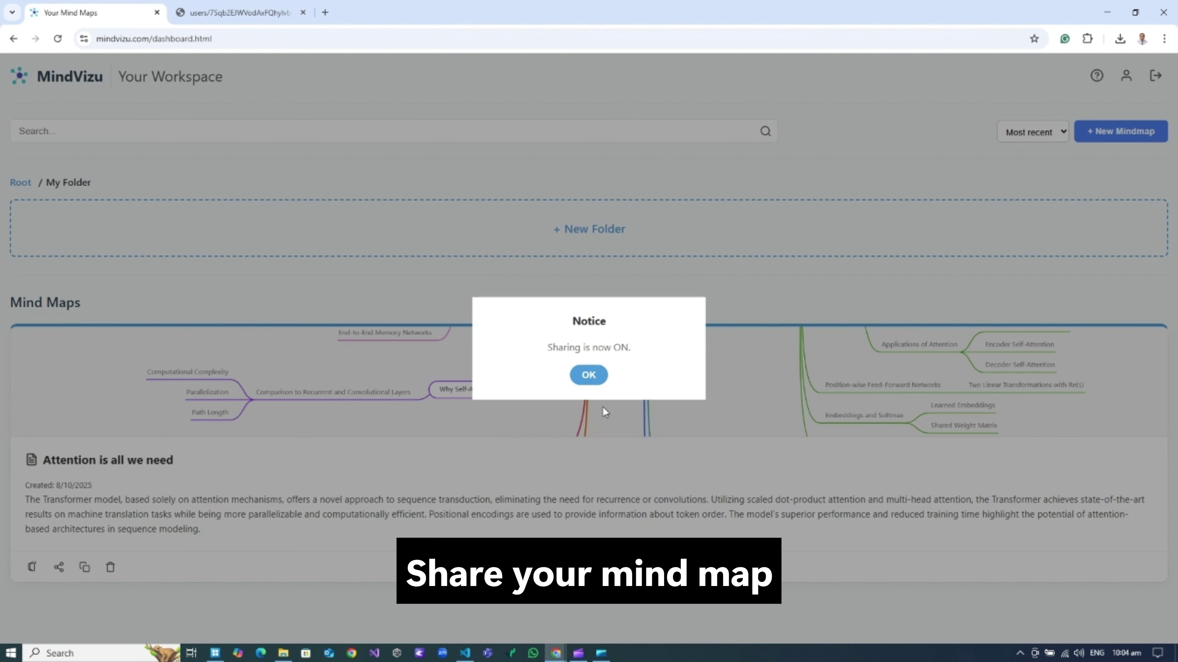
{"action": "left_click", "coordinate": [588, 375]}
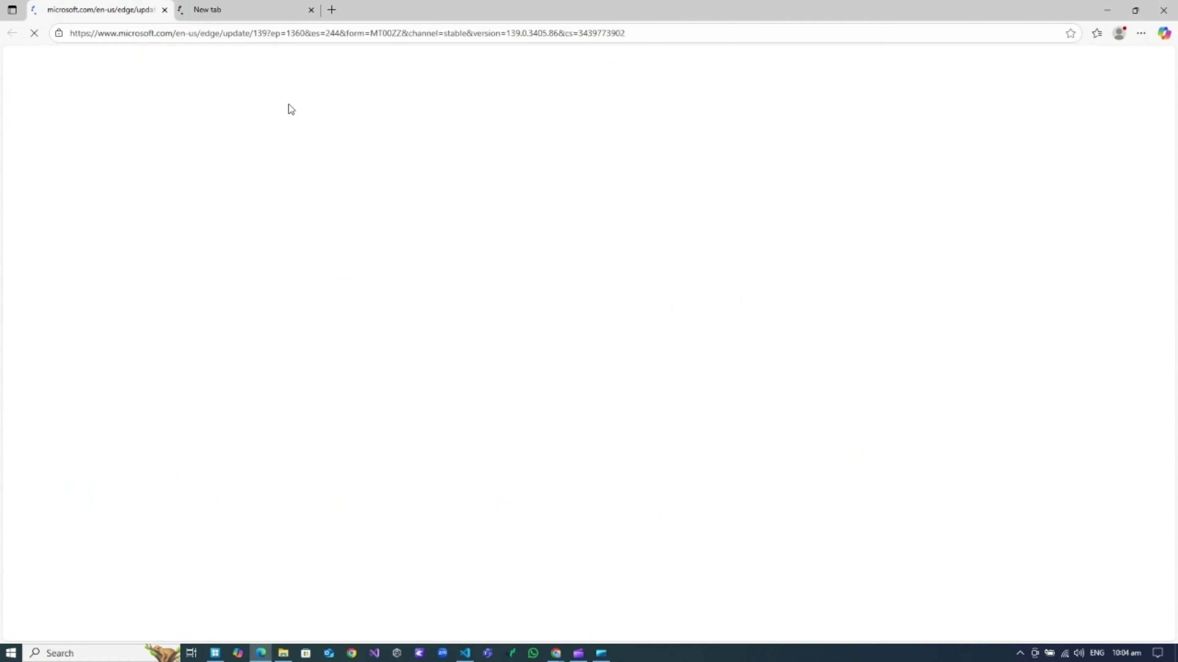
Load the copied share link in the empty Edge tab.
{"action": "left_click", "coordinate": [245, 10]}
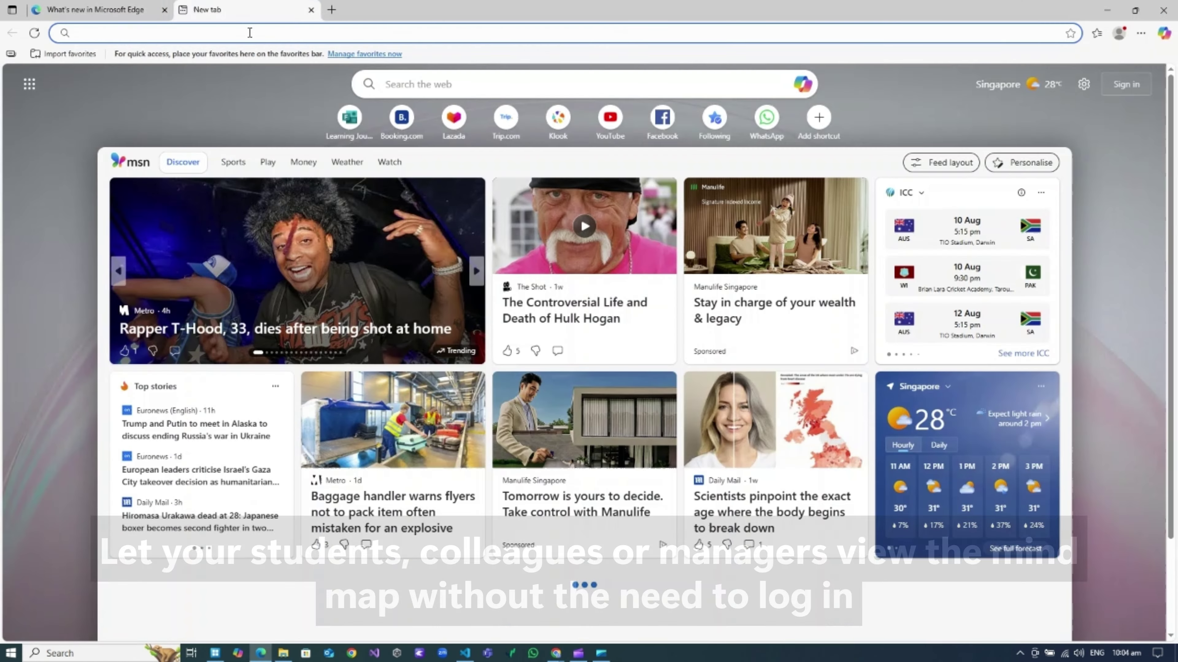
{"action": "left_click", "coordinate": [249, 33]}
{"action": "key", "text": "Return"}
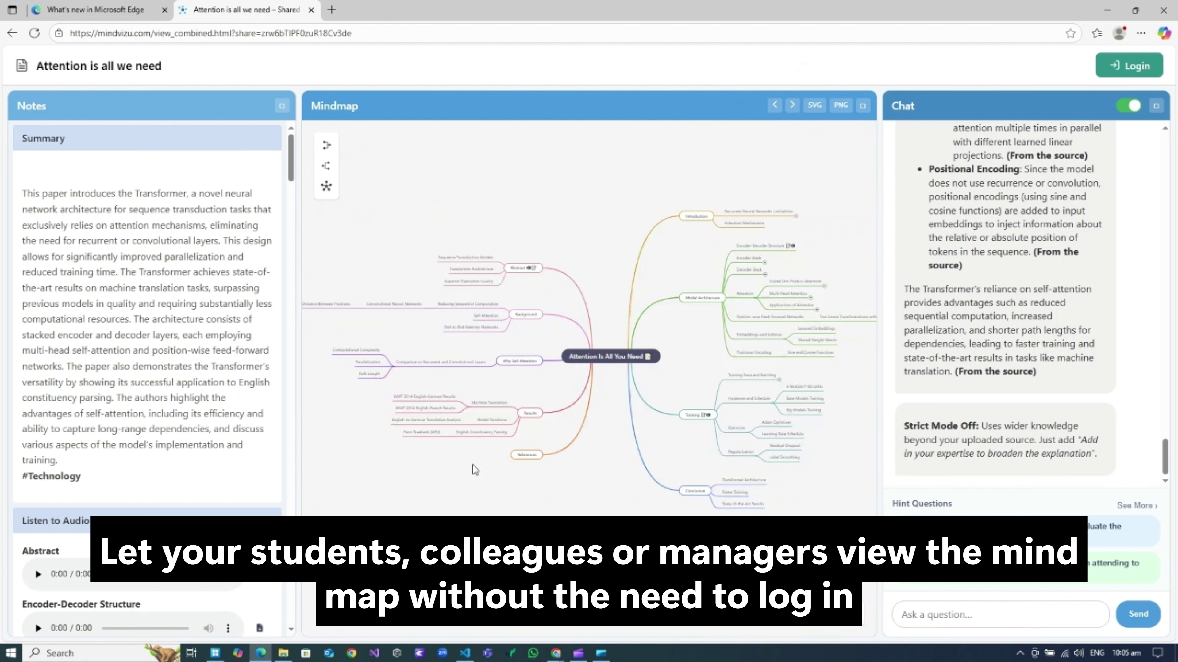
Play the Abstract audio overview on the shared mind map page without logging in.
{"action": "scroll", "coordinate": [199, 347], "scroll_direction": "down", "scroll_amount": 10}
{"action": "left_click_drag", "start_coordinate": [291, 216], "coordinate": [315, 199]}
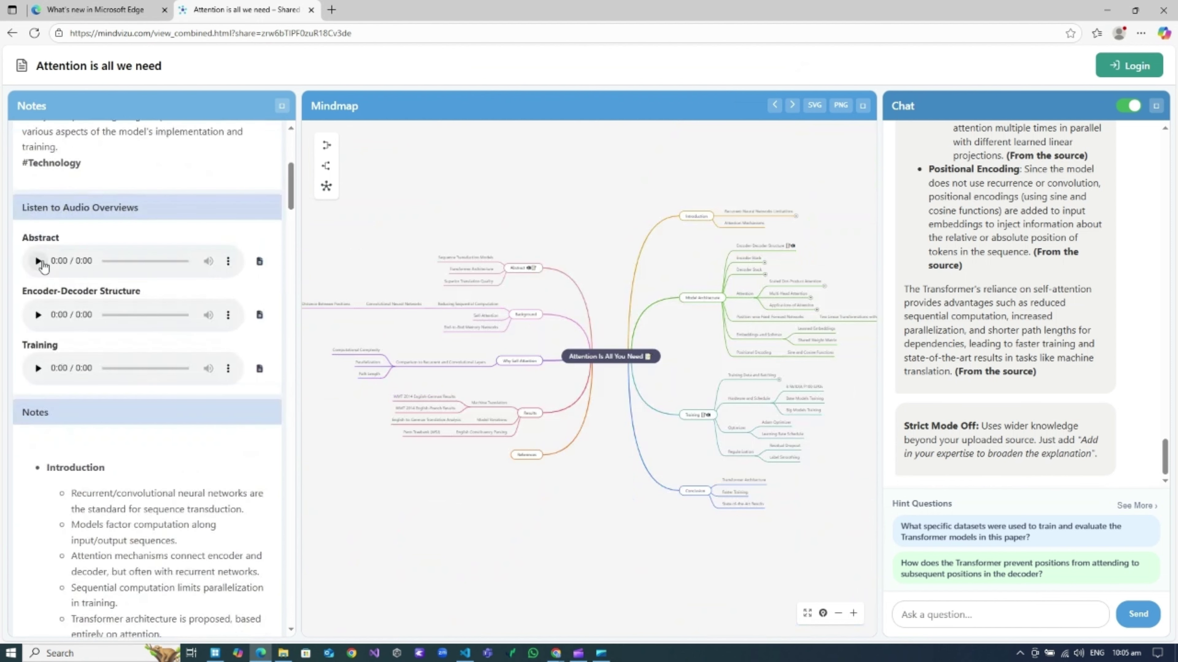
{"action": "left_click", "coordinate": [38, 262]}
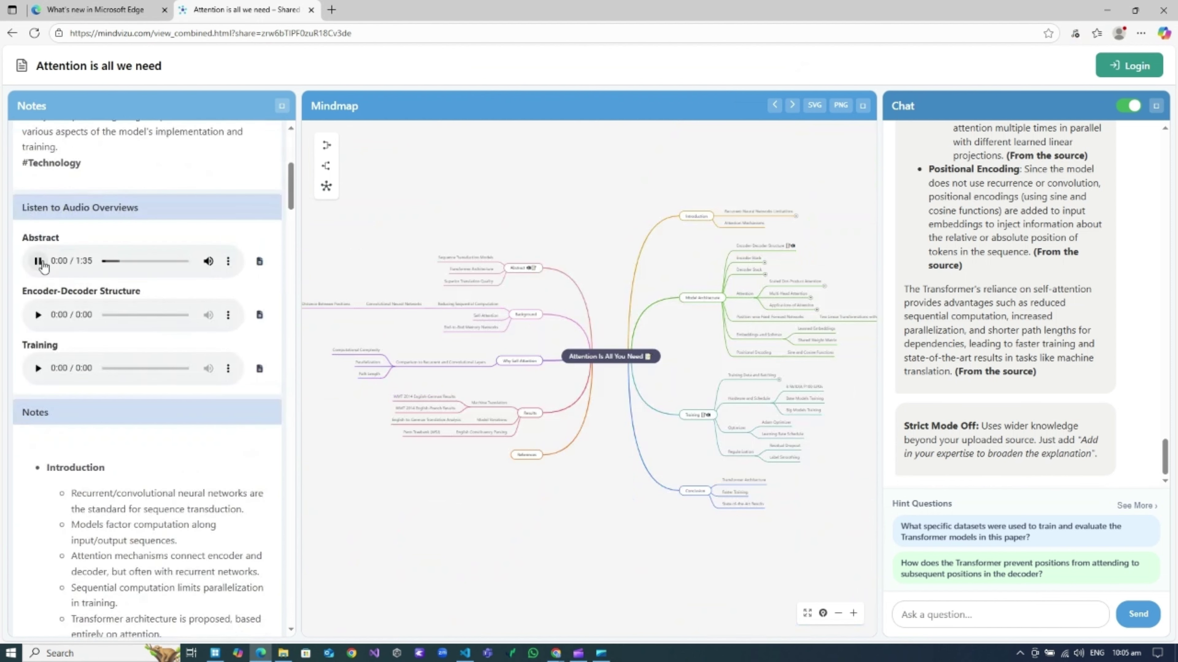